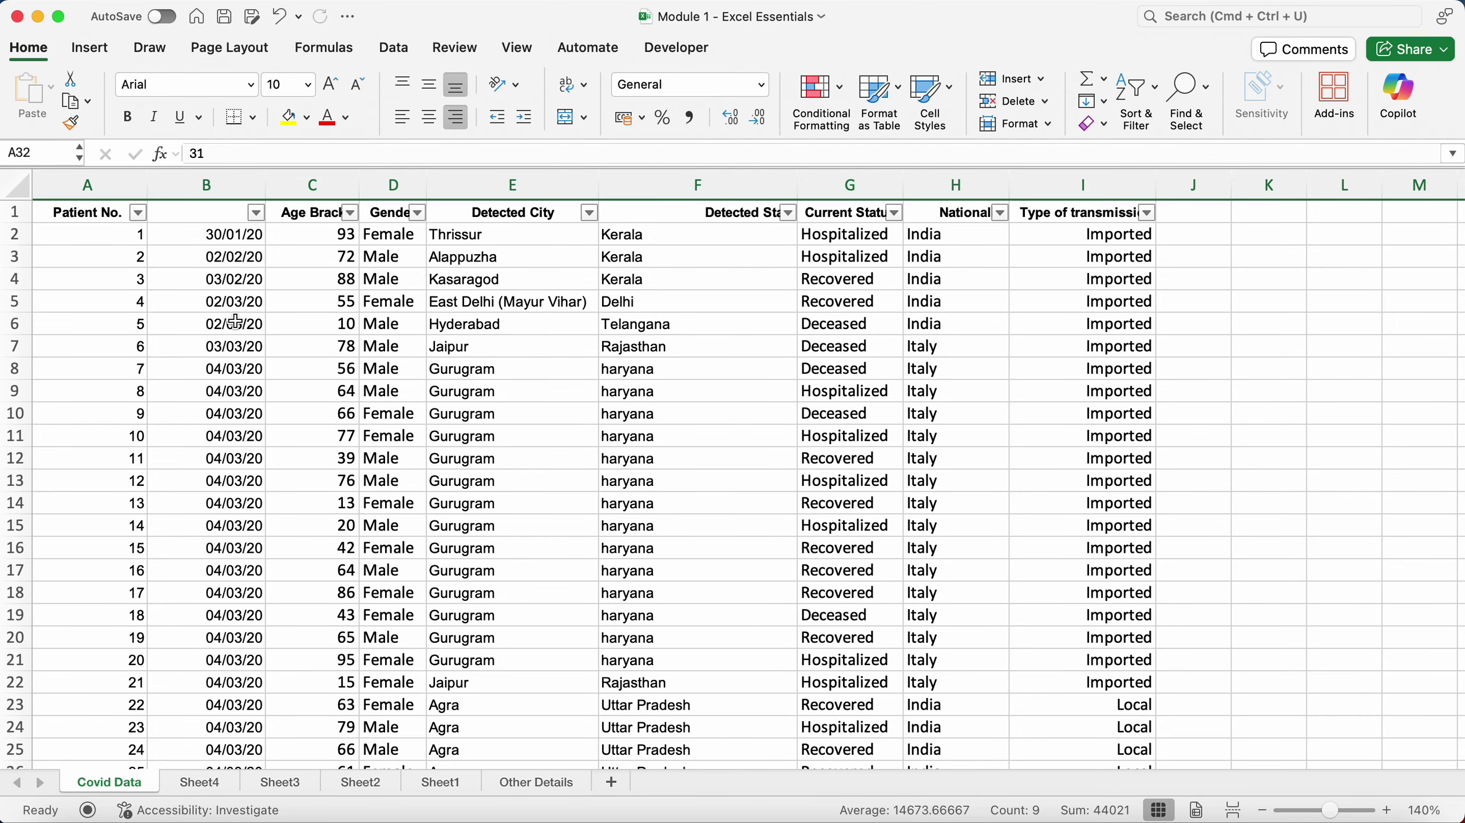
Step: Examine the year, month and day groups offered by the filter of the date column, expanding each month from January to April
scroll(239, 263, up, 1)
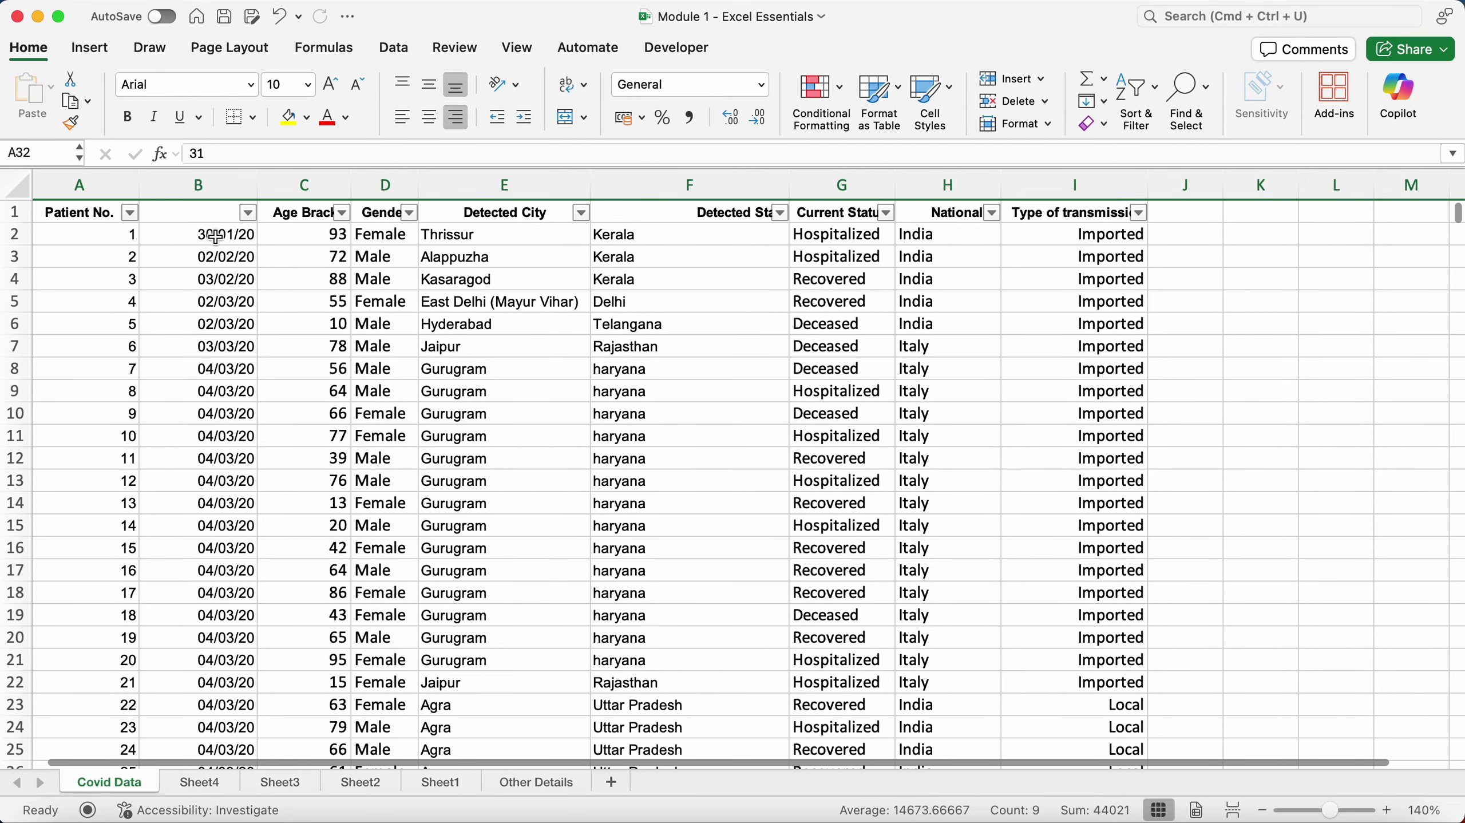
mouse_move(210, 235)
mouse_down()
mouse_move(237, 637)
mouse_move(225, 234)
mouse_up()
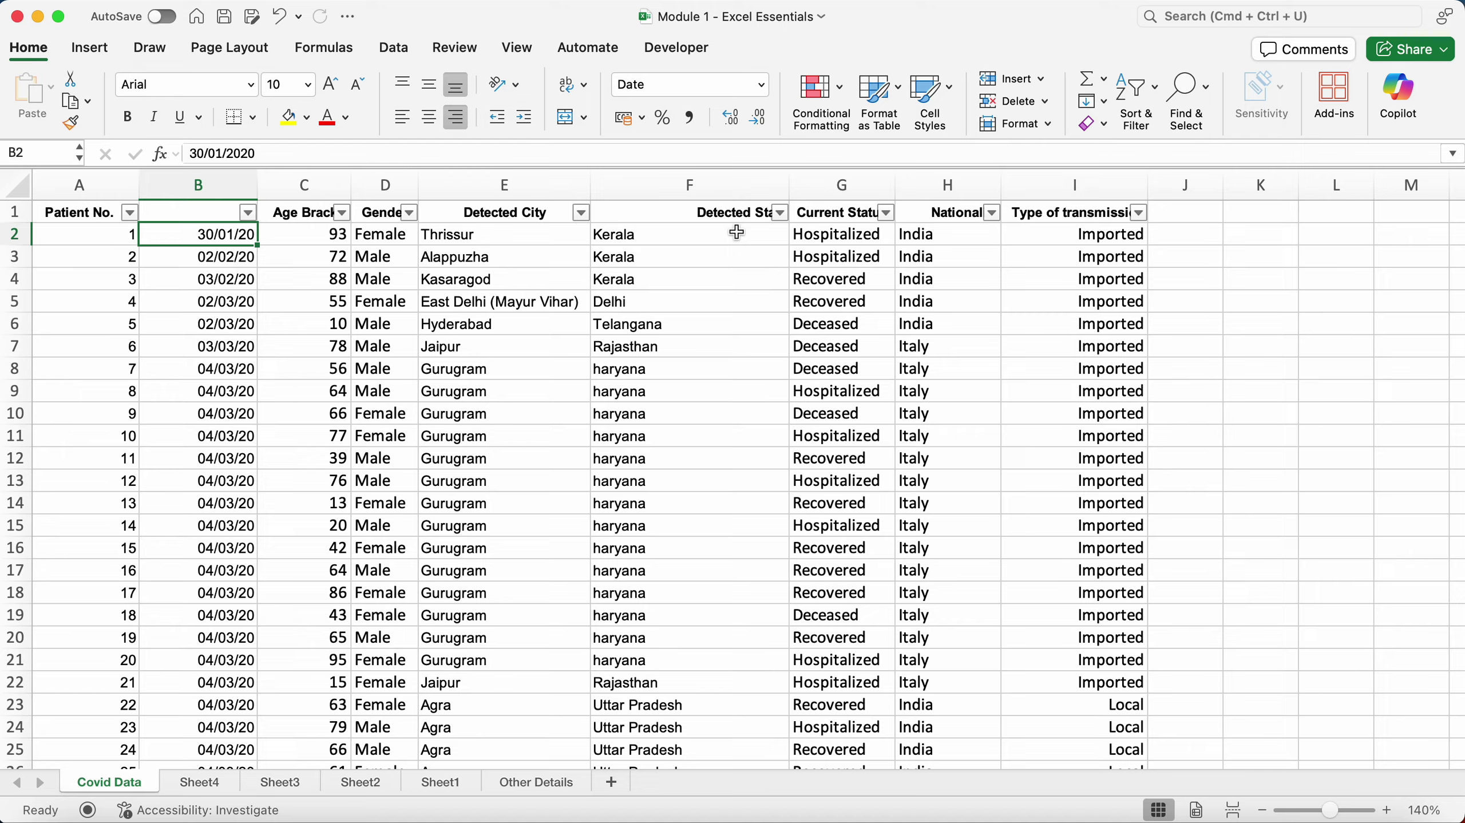
click(249, 213)
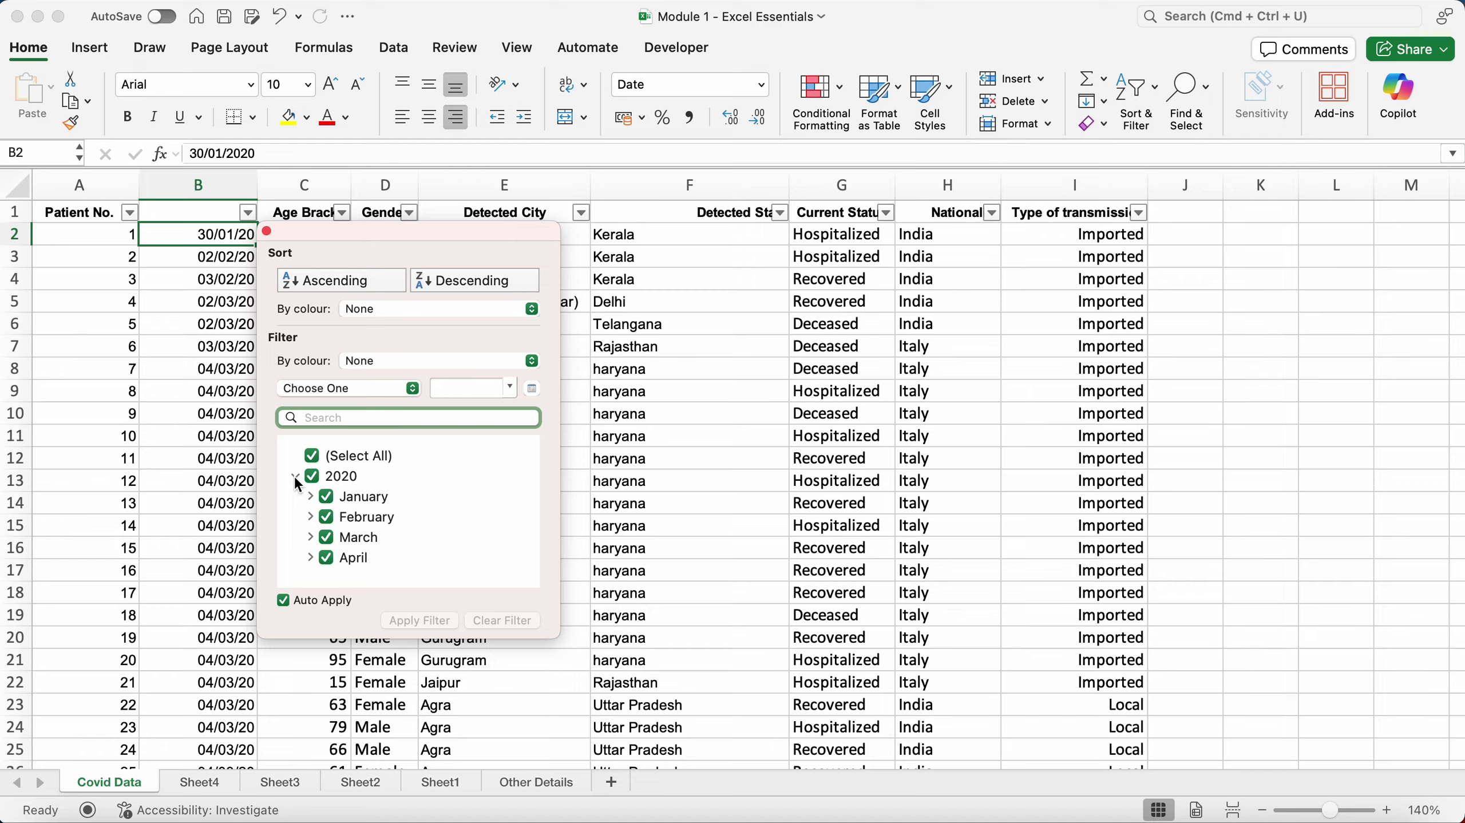
click(295, 476)
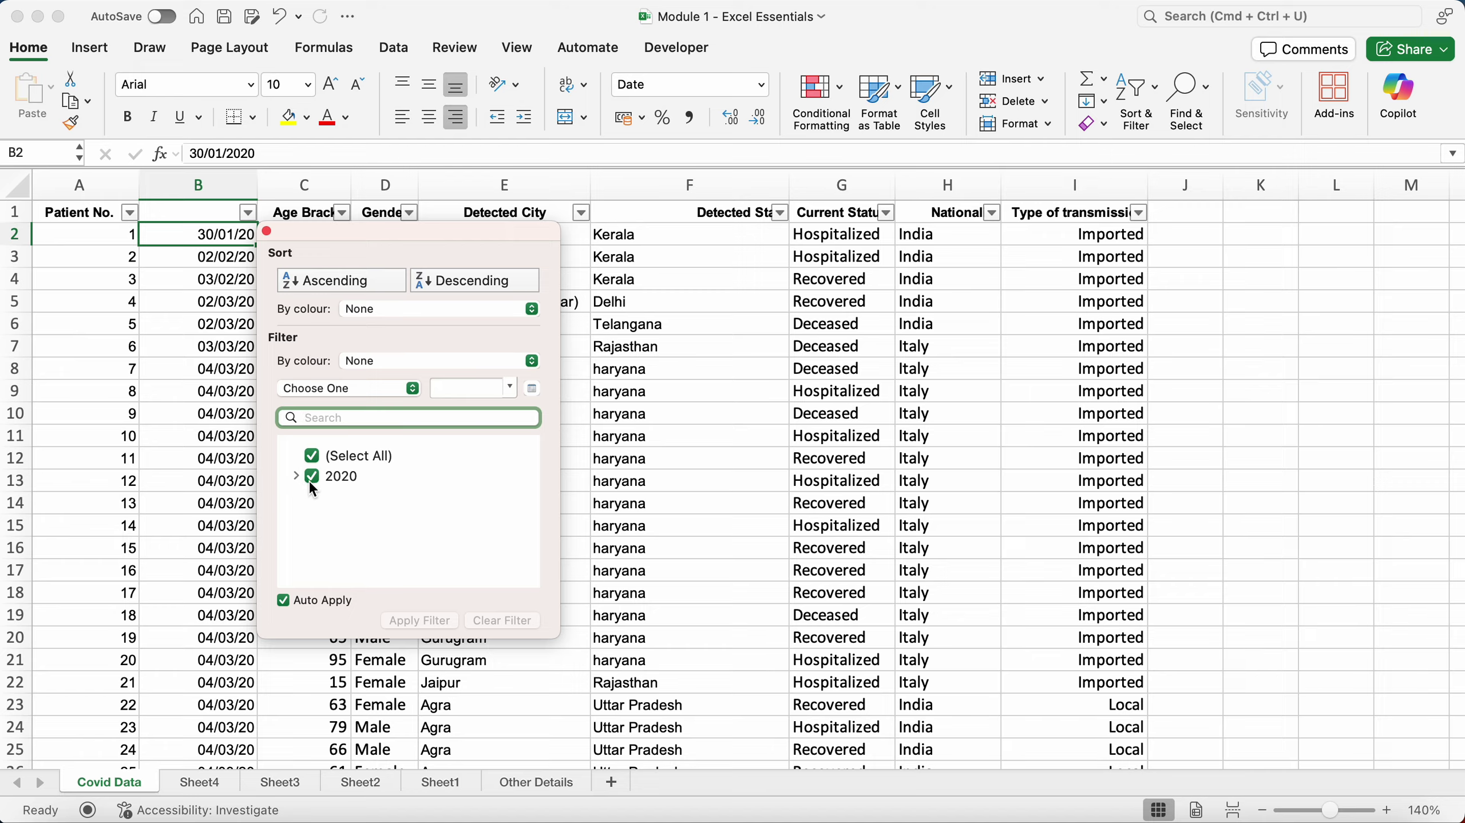
click(297, 476)
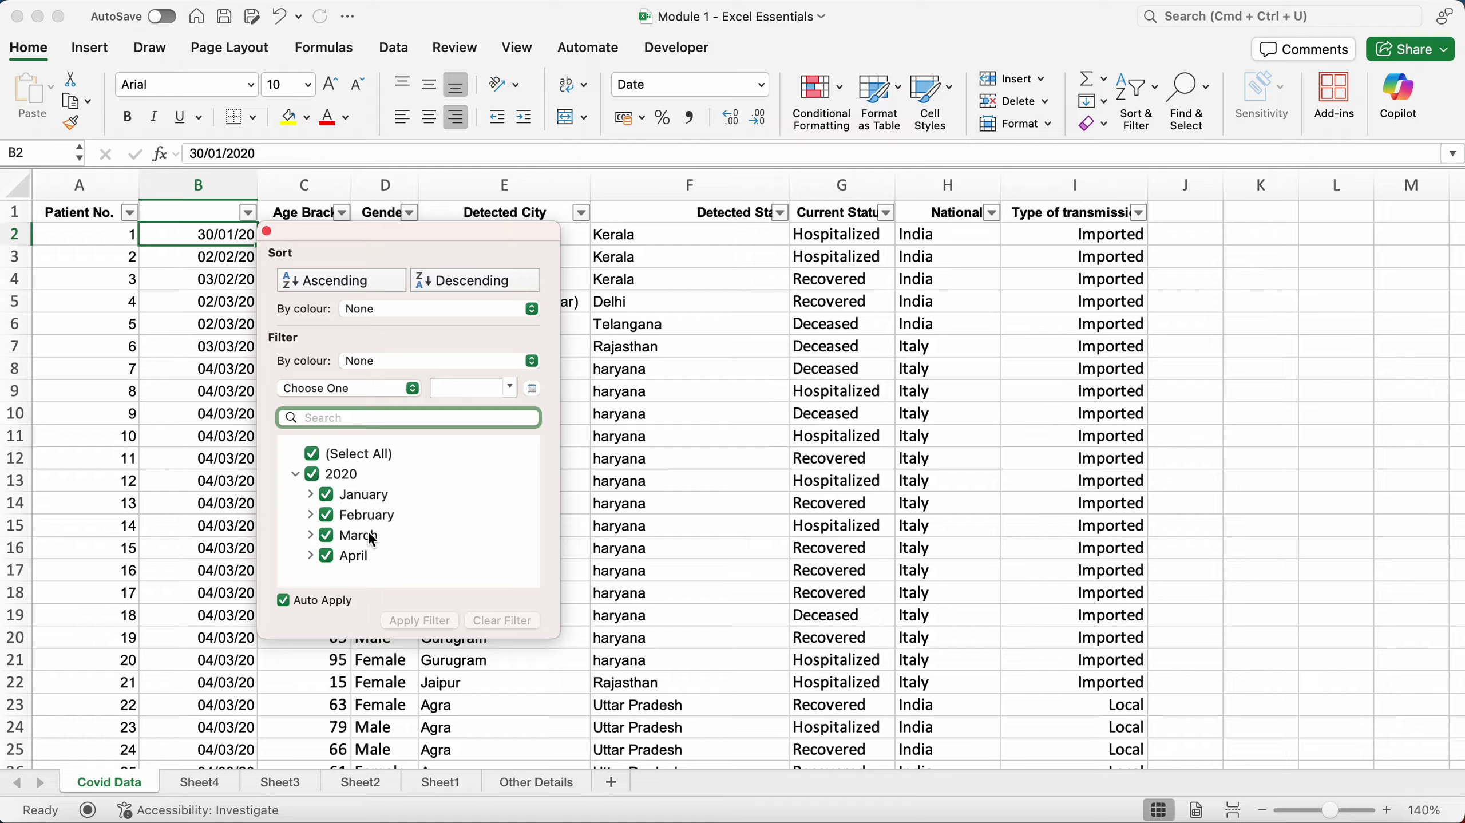
click(310, 496)
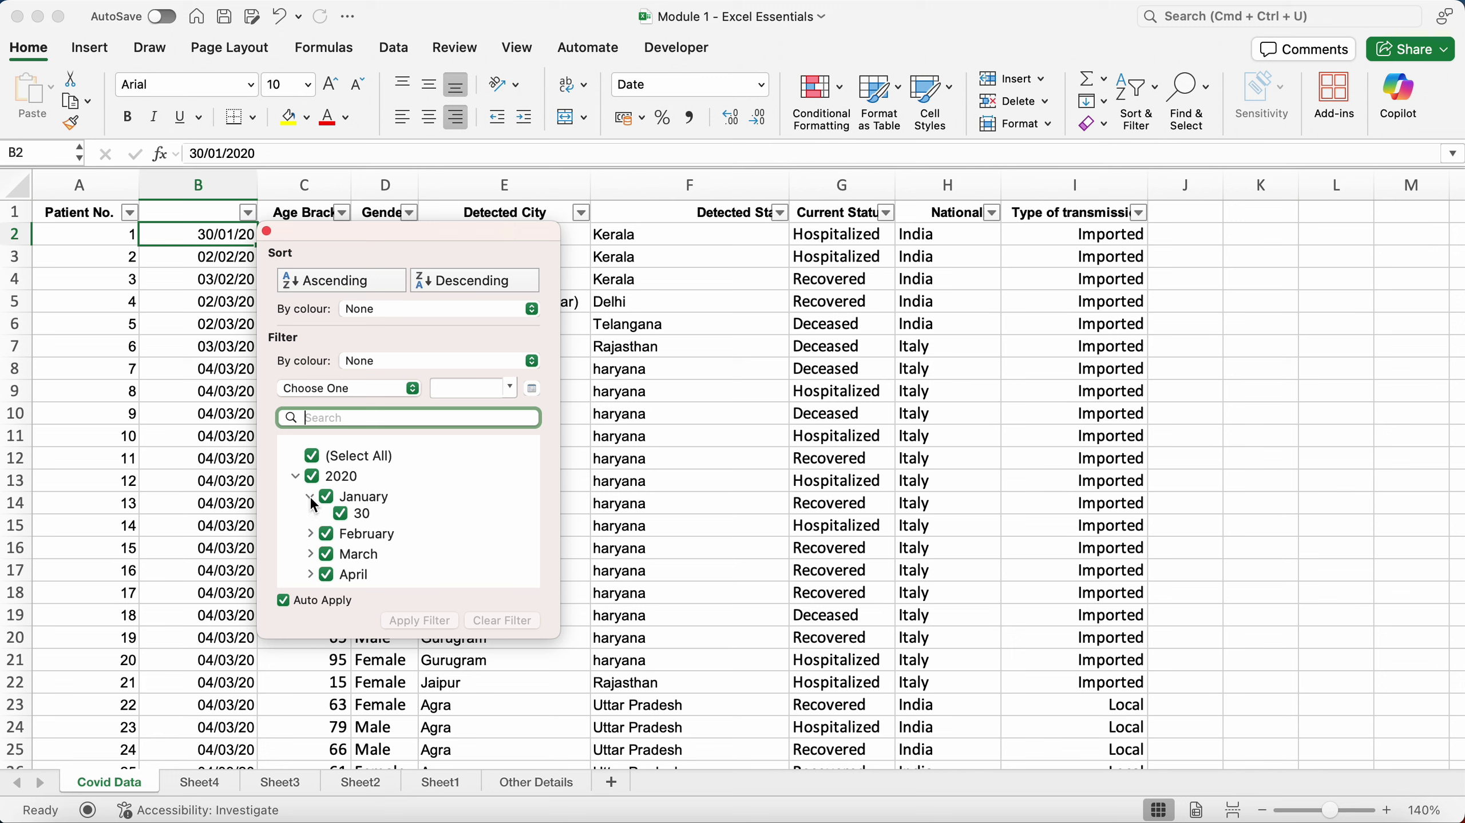
click(311, 537)
scroll(339, 538, down, 2)
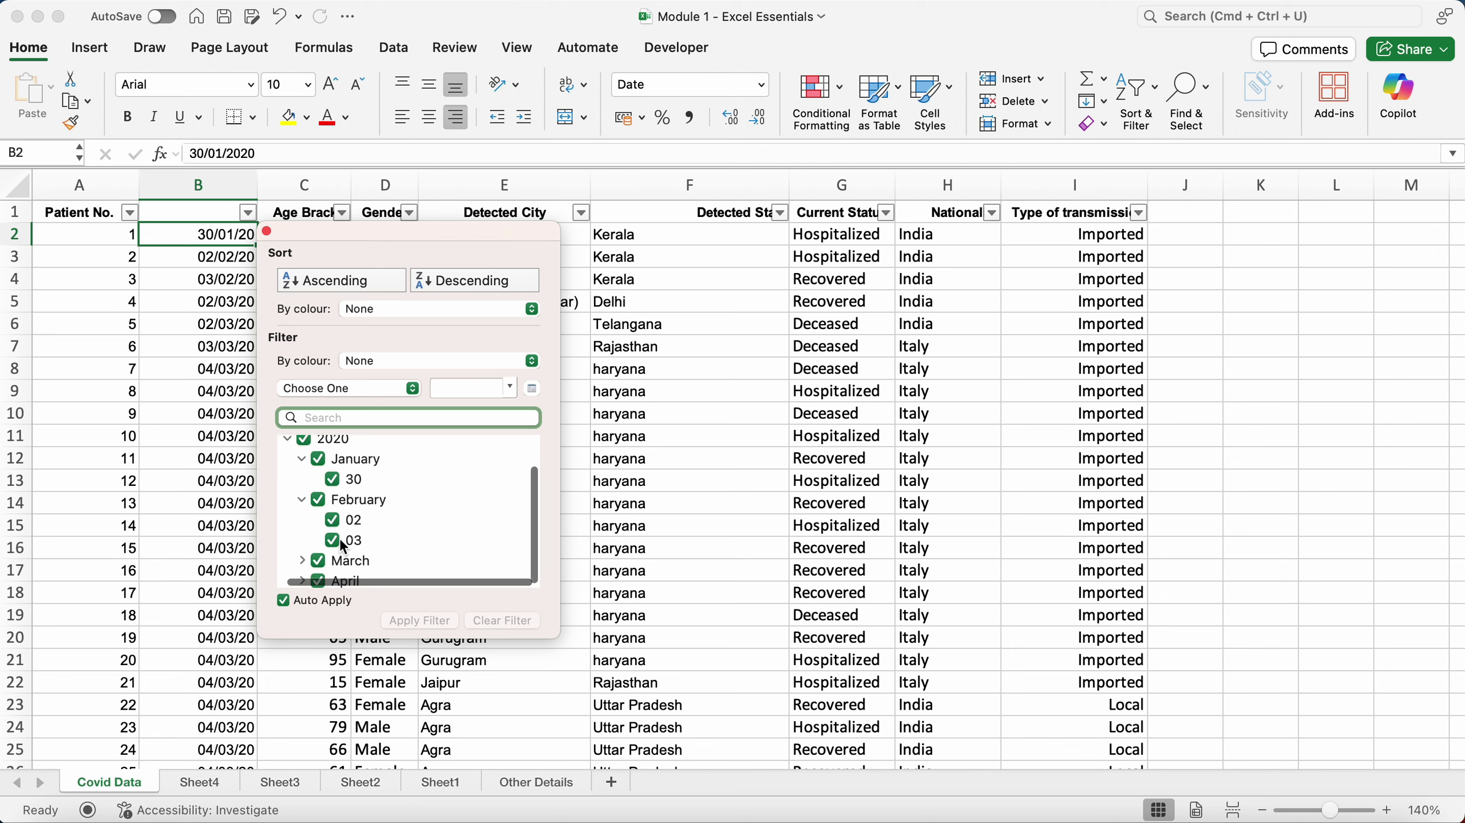
click(297, 558)
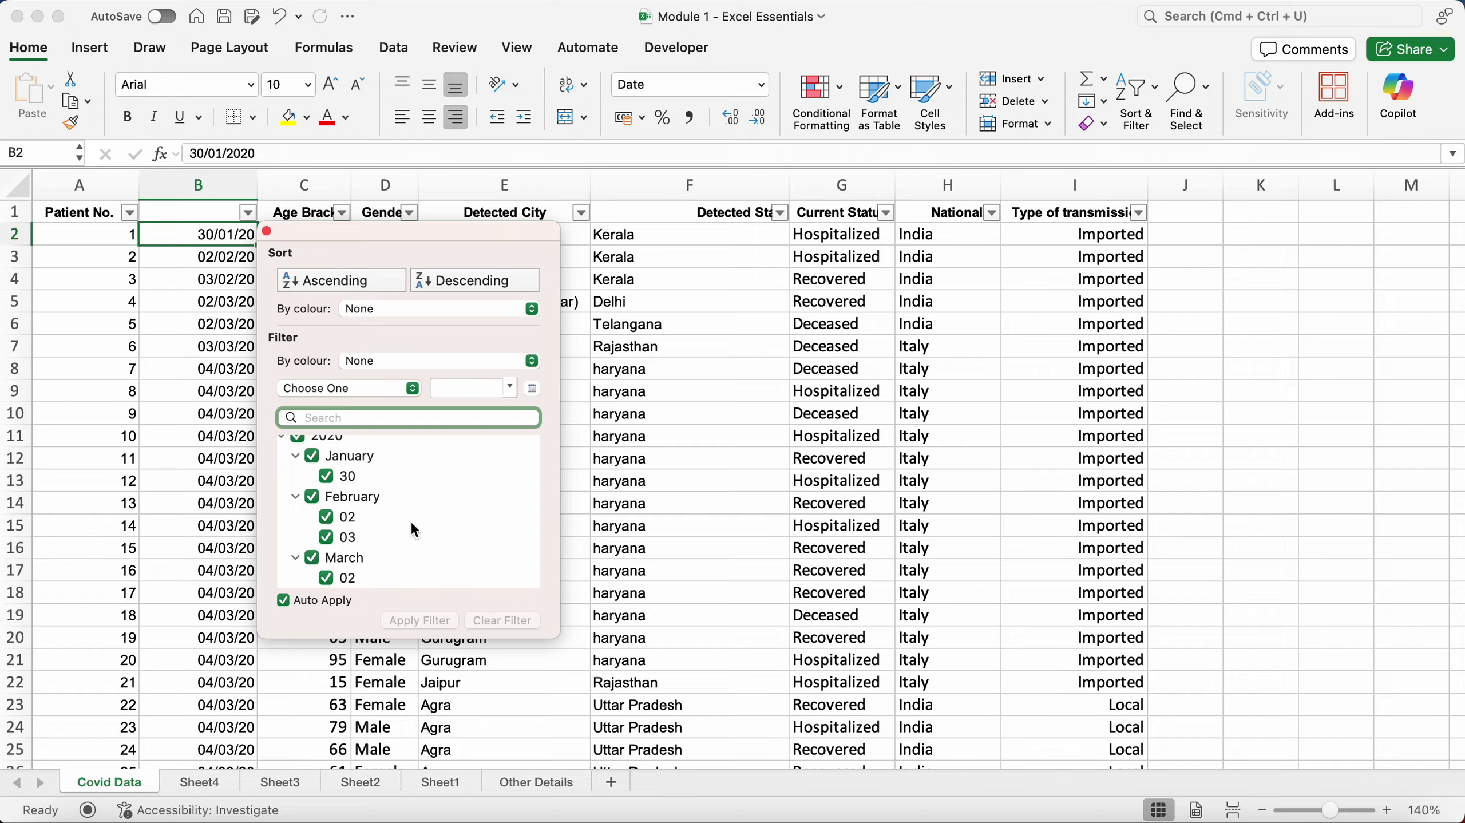
scroll(409, 519, down, 5)
scroll(410, 520, down, 10)
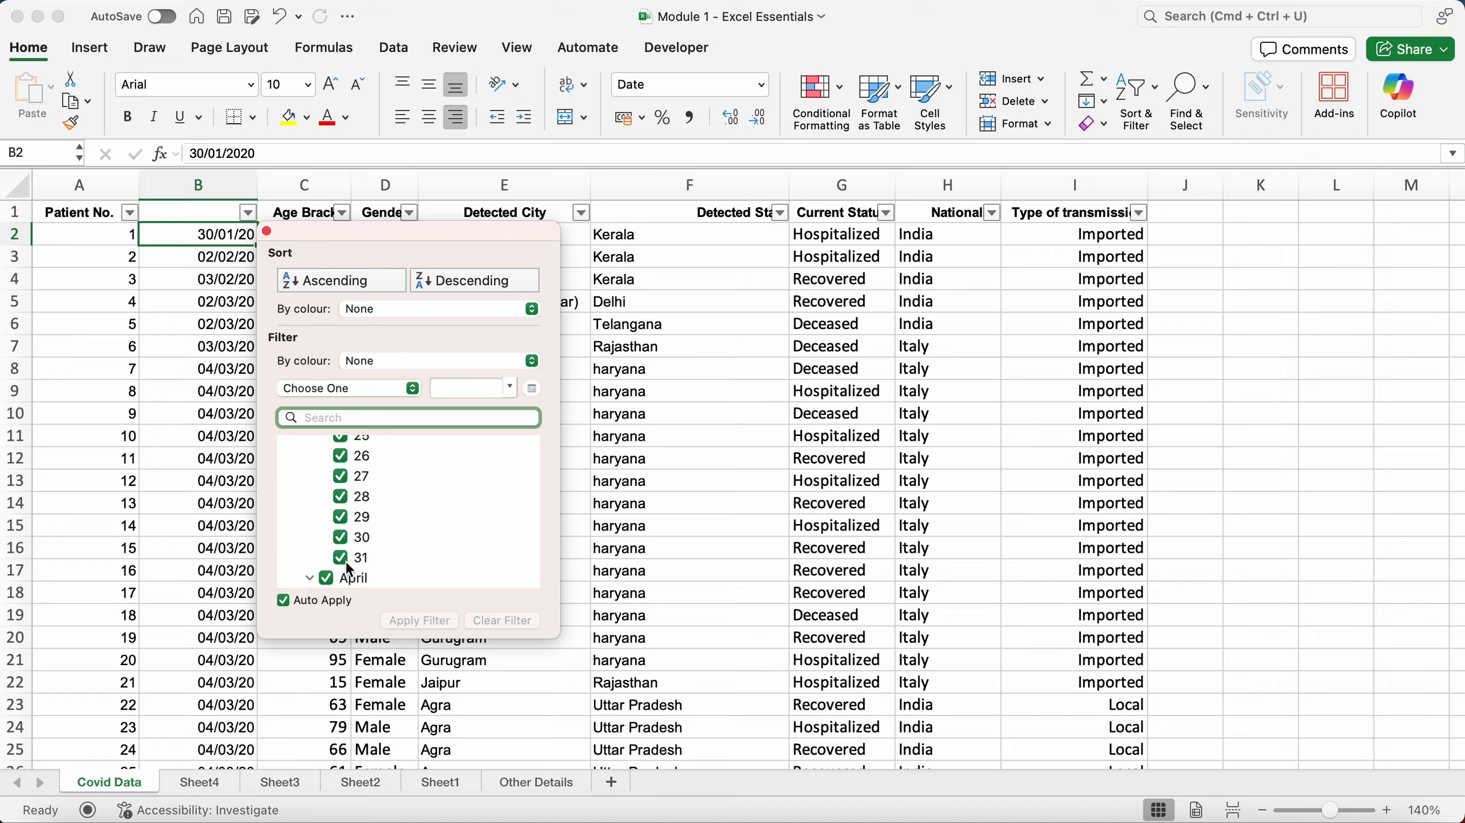
click(311, 578)
scroll(436, 513, down, 3)
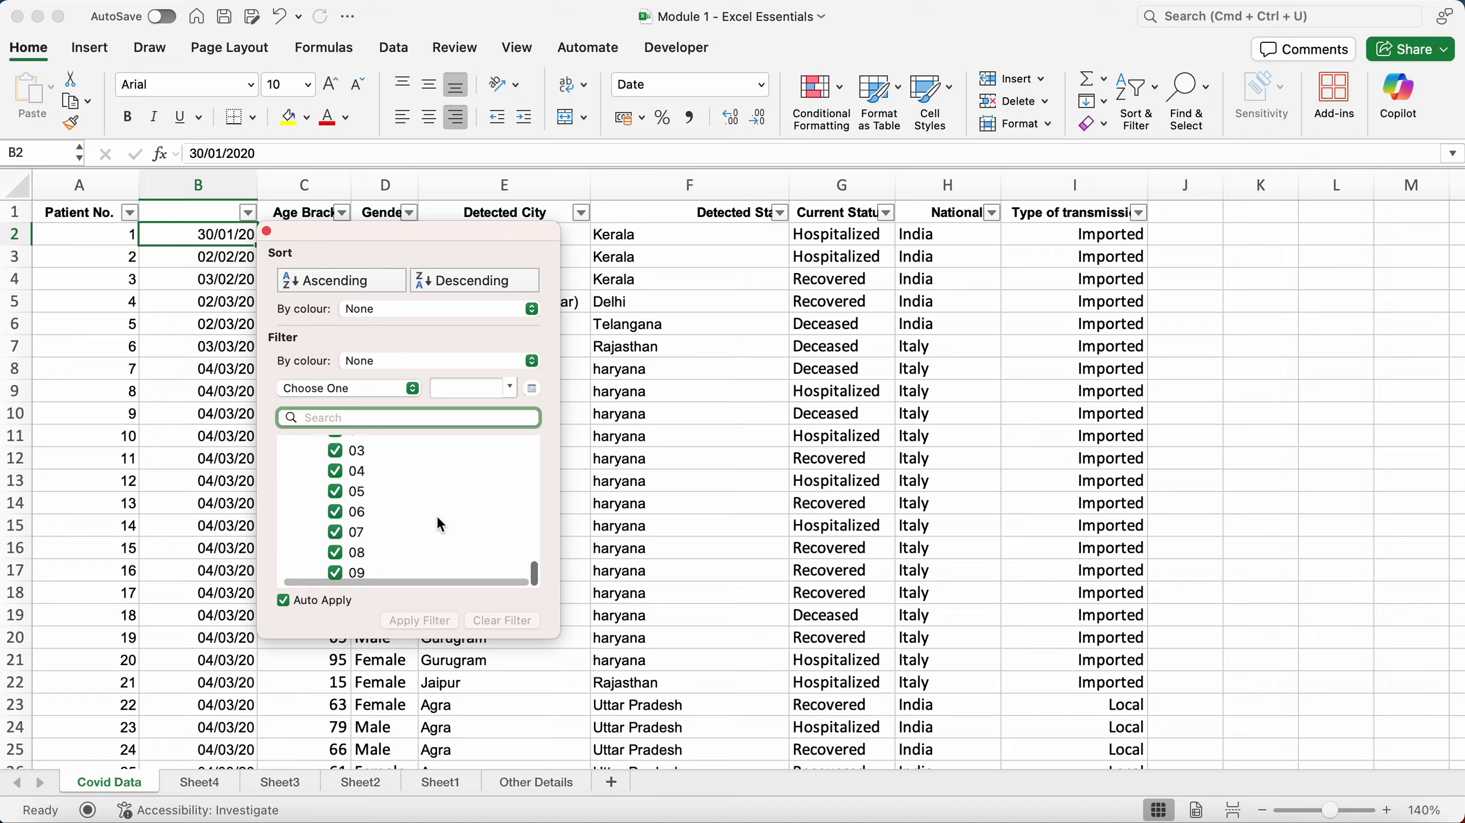
scroll(438, 519, up, 10)
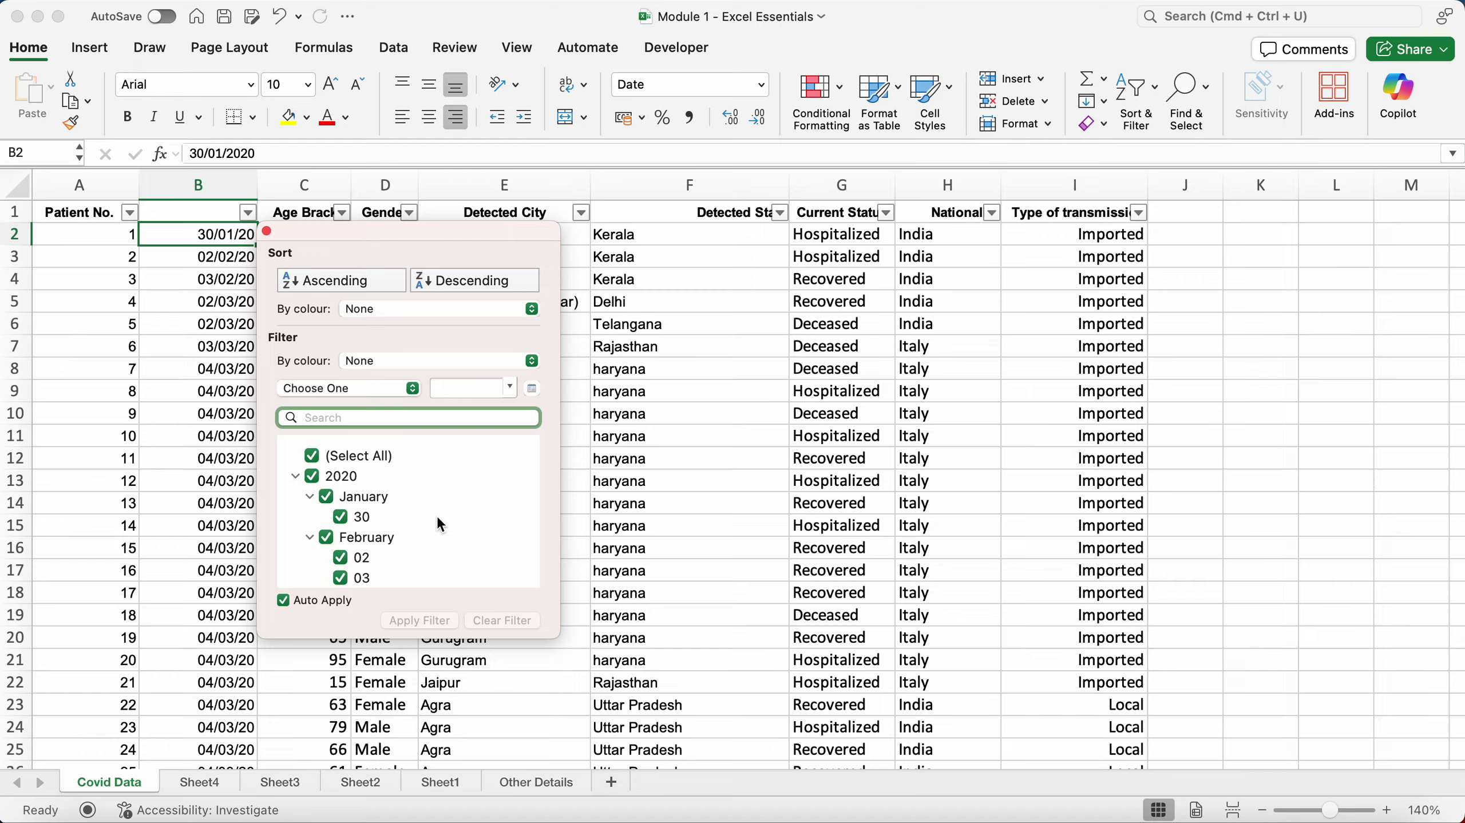
scroll(436, 513, down, 3)
scroll(436, 514, up, 3)
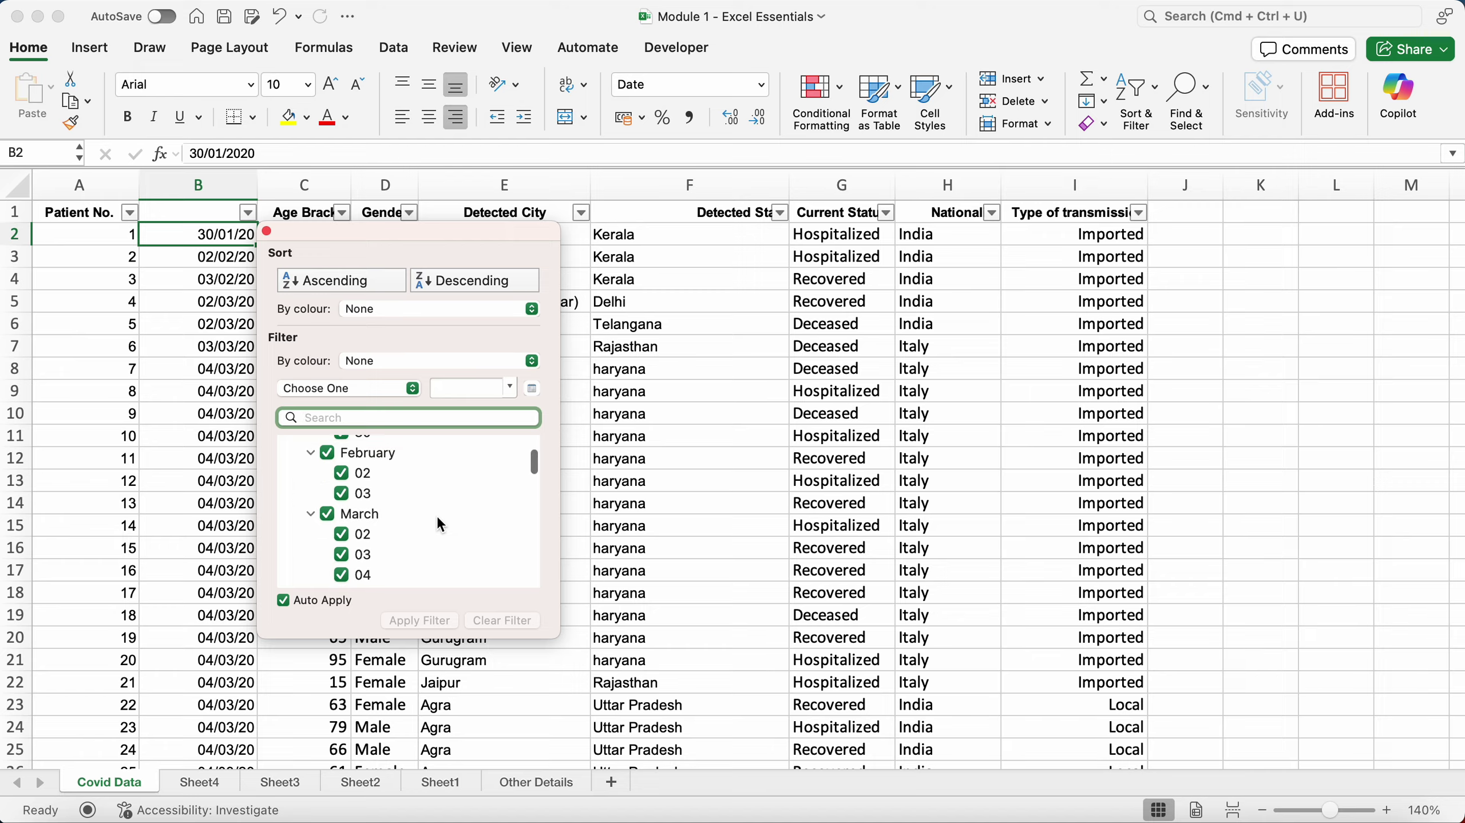
scroll(438, 519, up, 1)
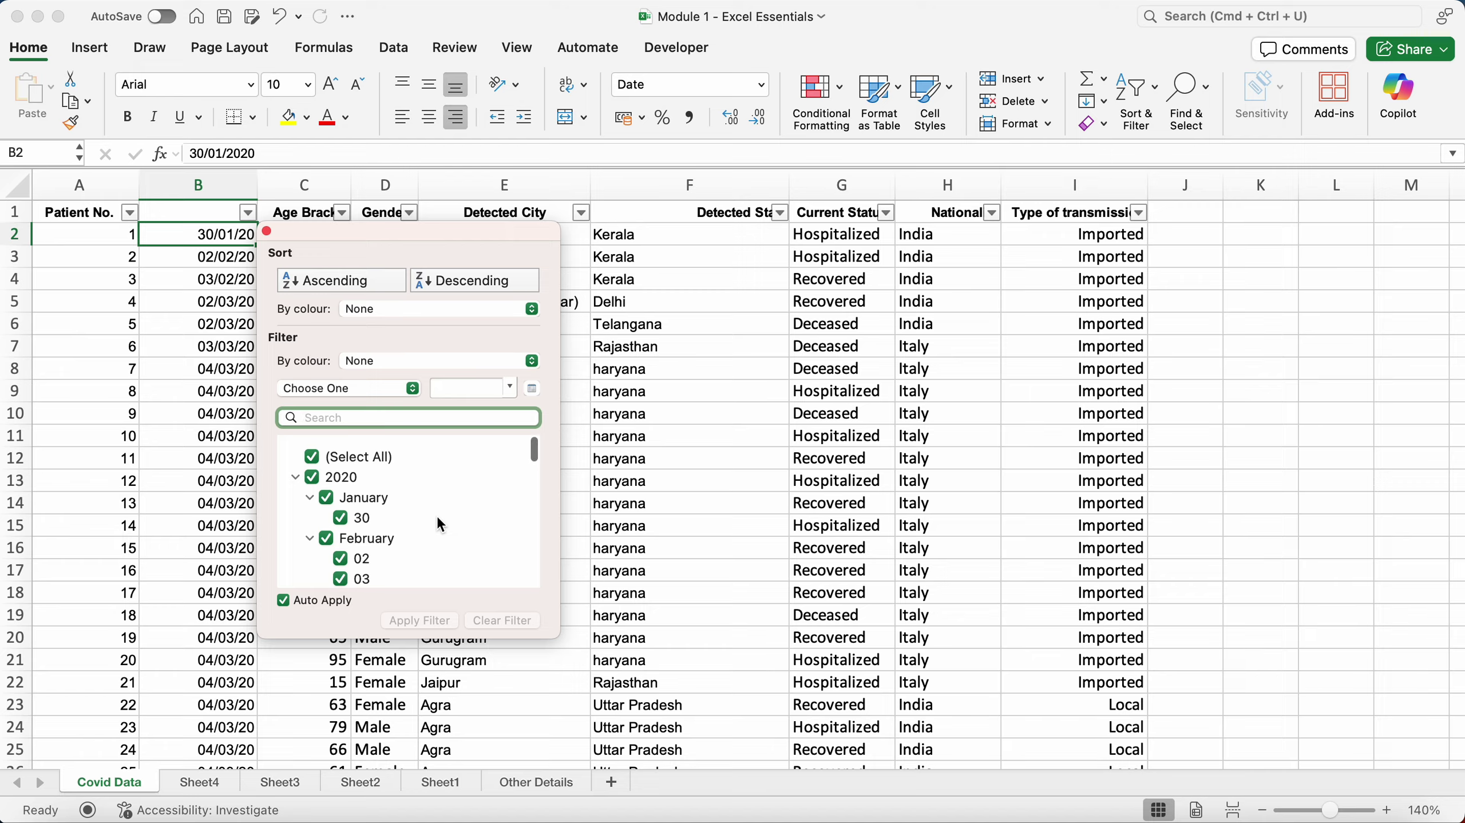
Step: Filter the date column to only 23 March 2020 and look through the filtered rows to the end of the list
click(312, 456)
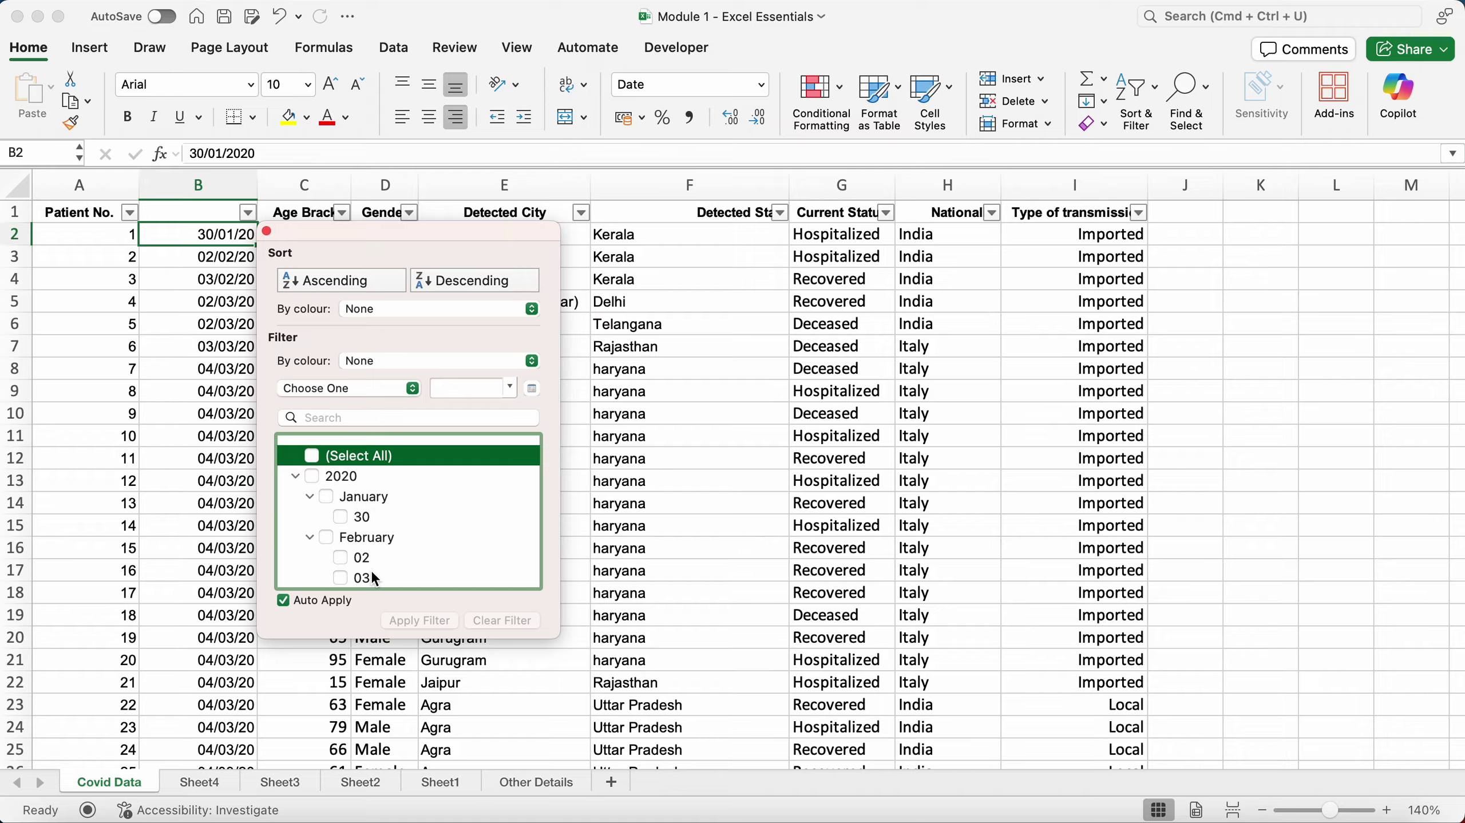
scroll(423, 553, down, 3)
scroll(424, 553, down, 5)
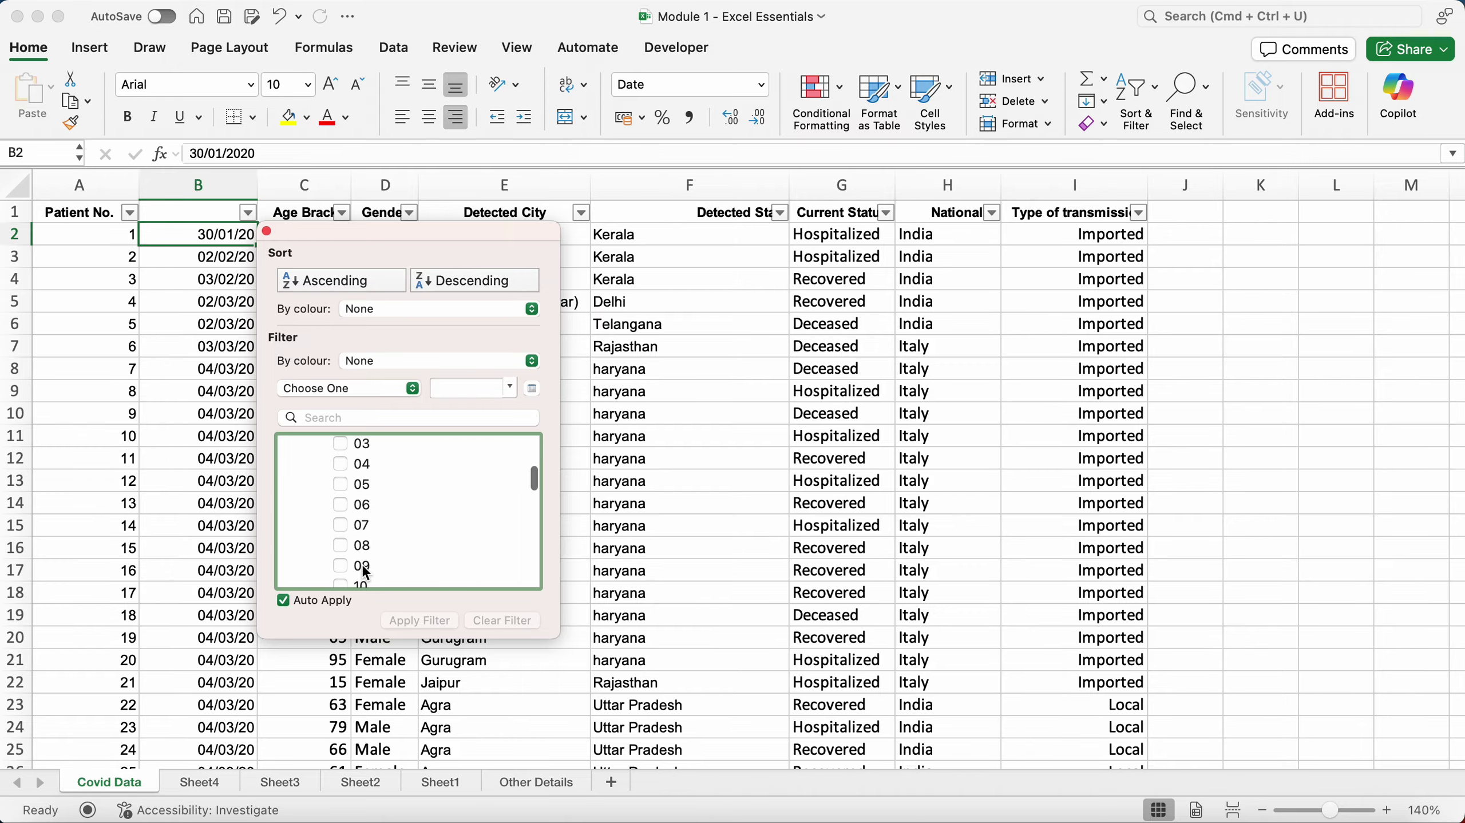
scroll(367, 573, down, 4)
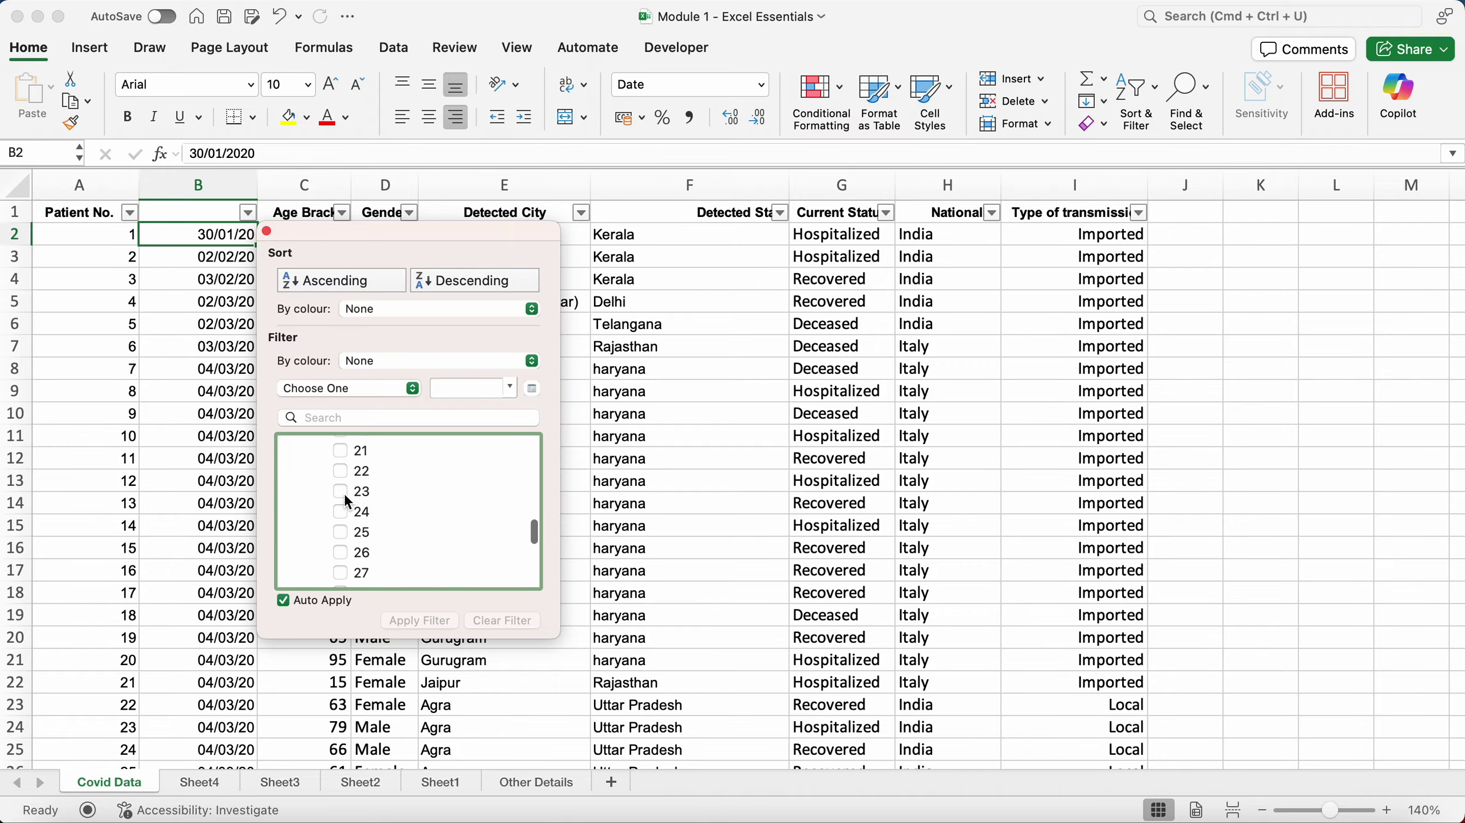
click(341, 492)
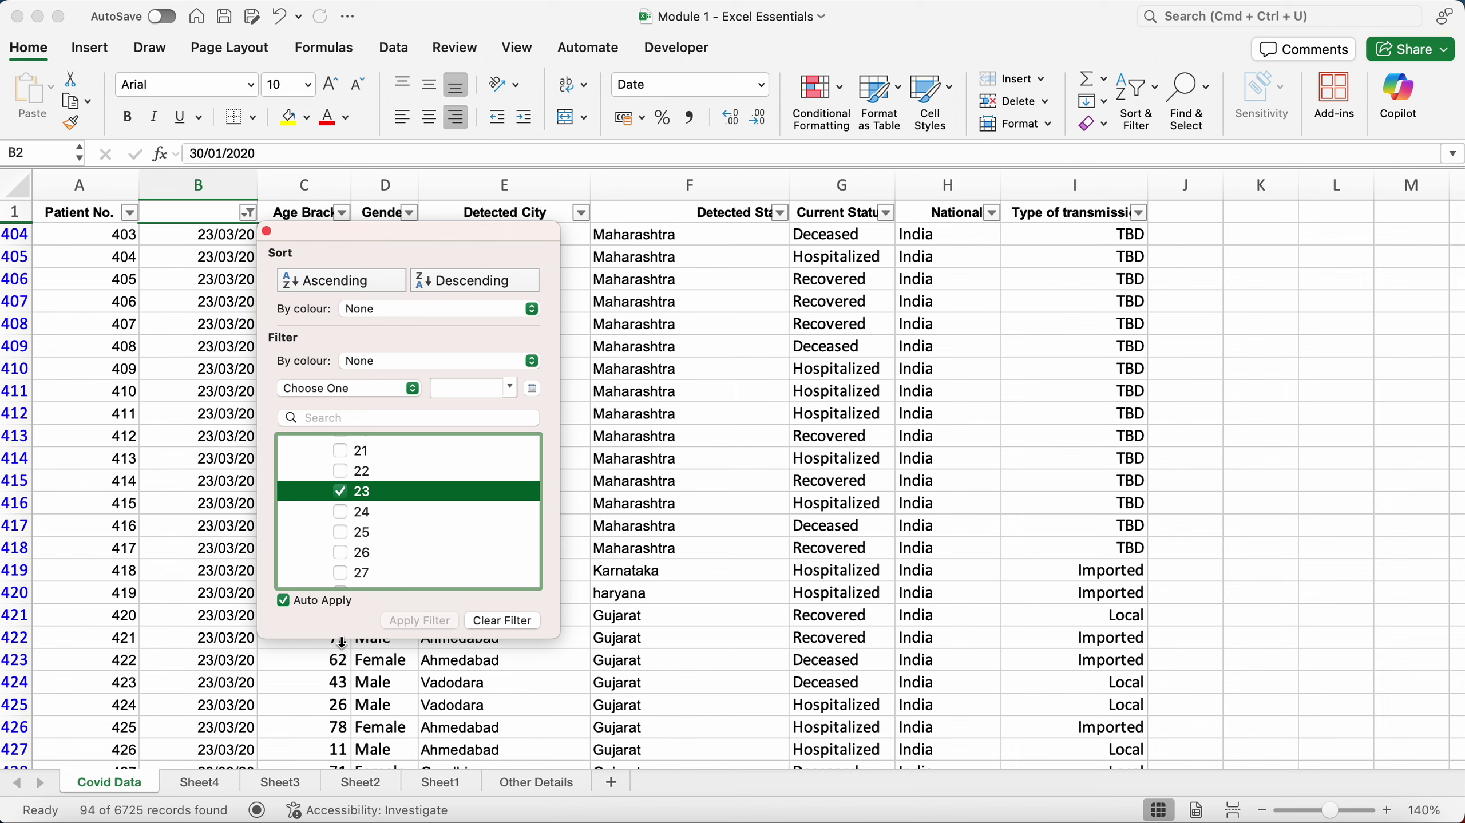
click(230, 241)
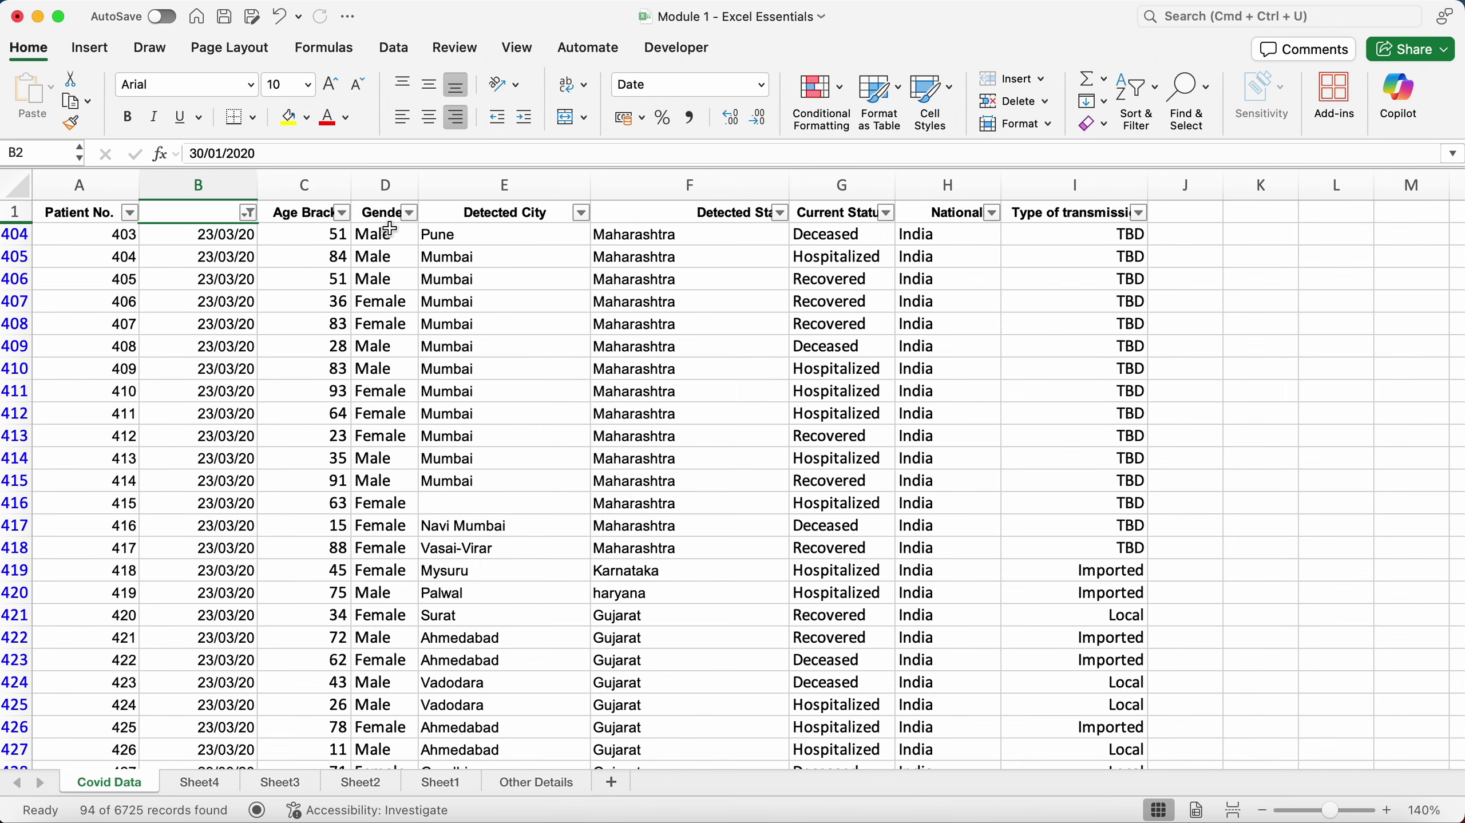
click(240, 234)
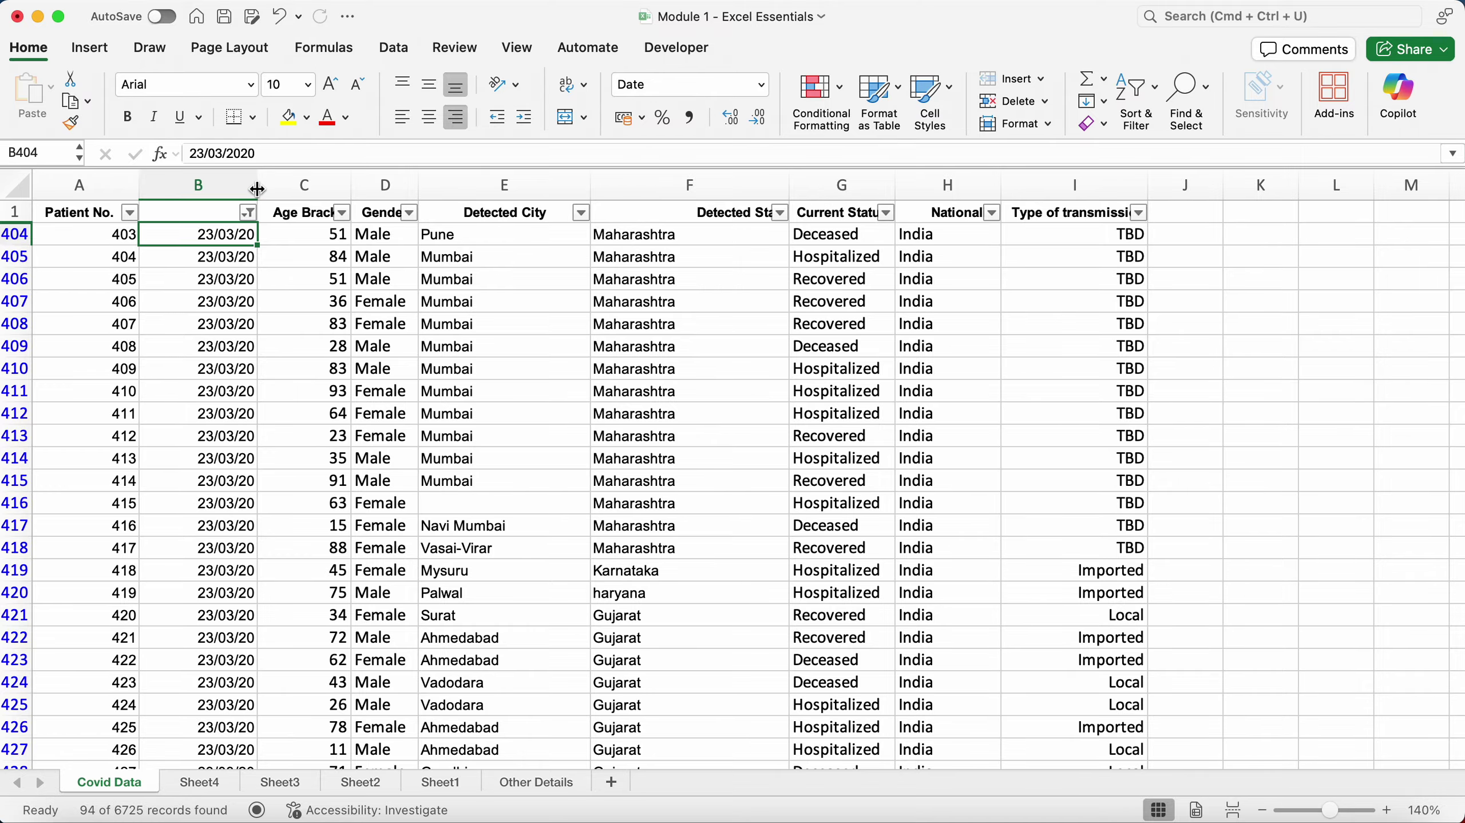
scroll(228, 479, down, 14)
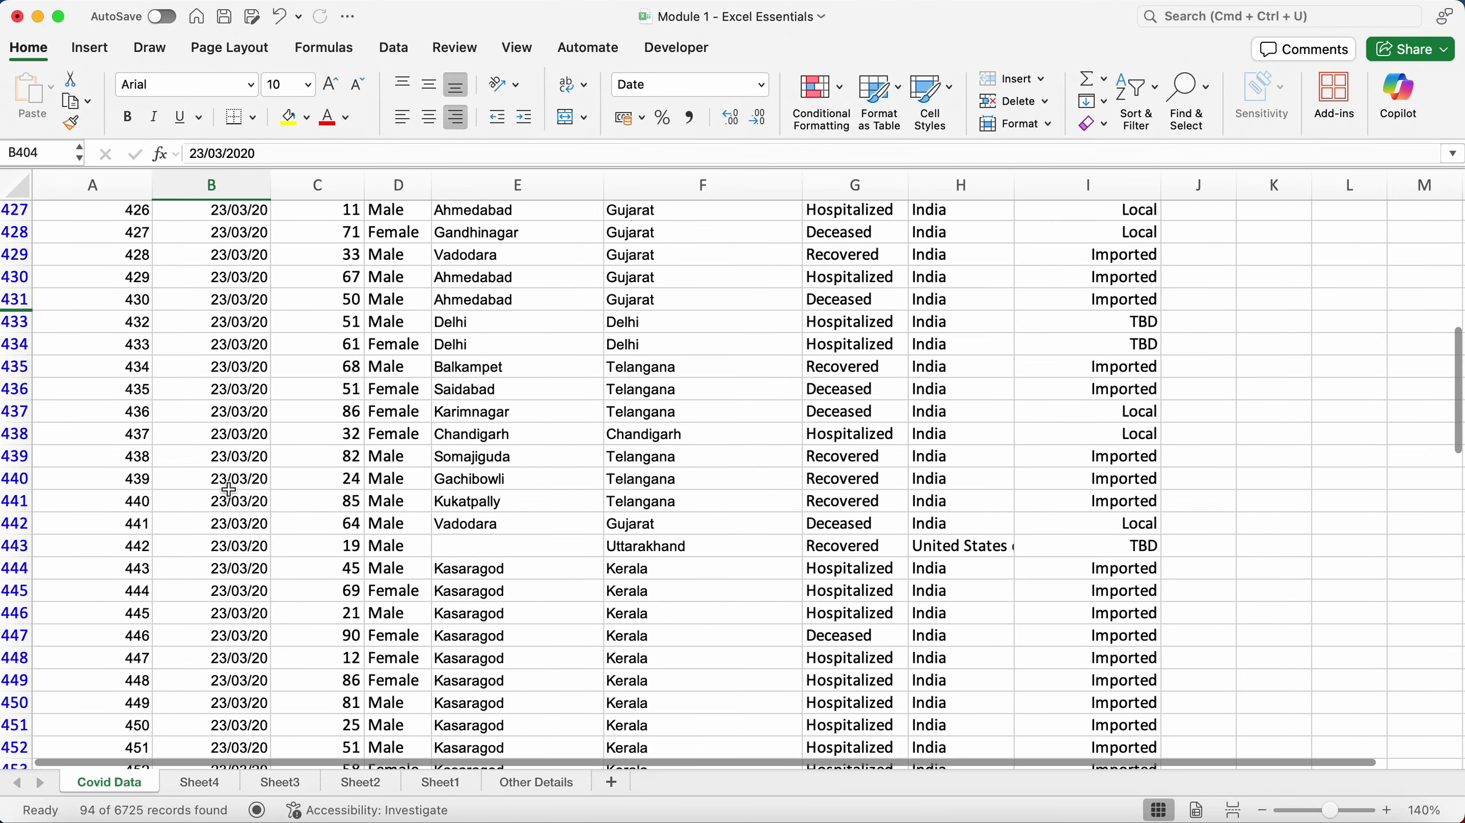
scroll(228, 489, down, 13)
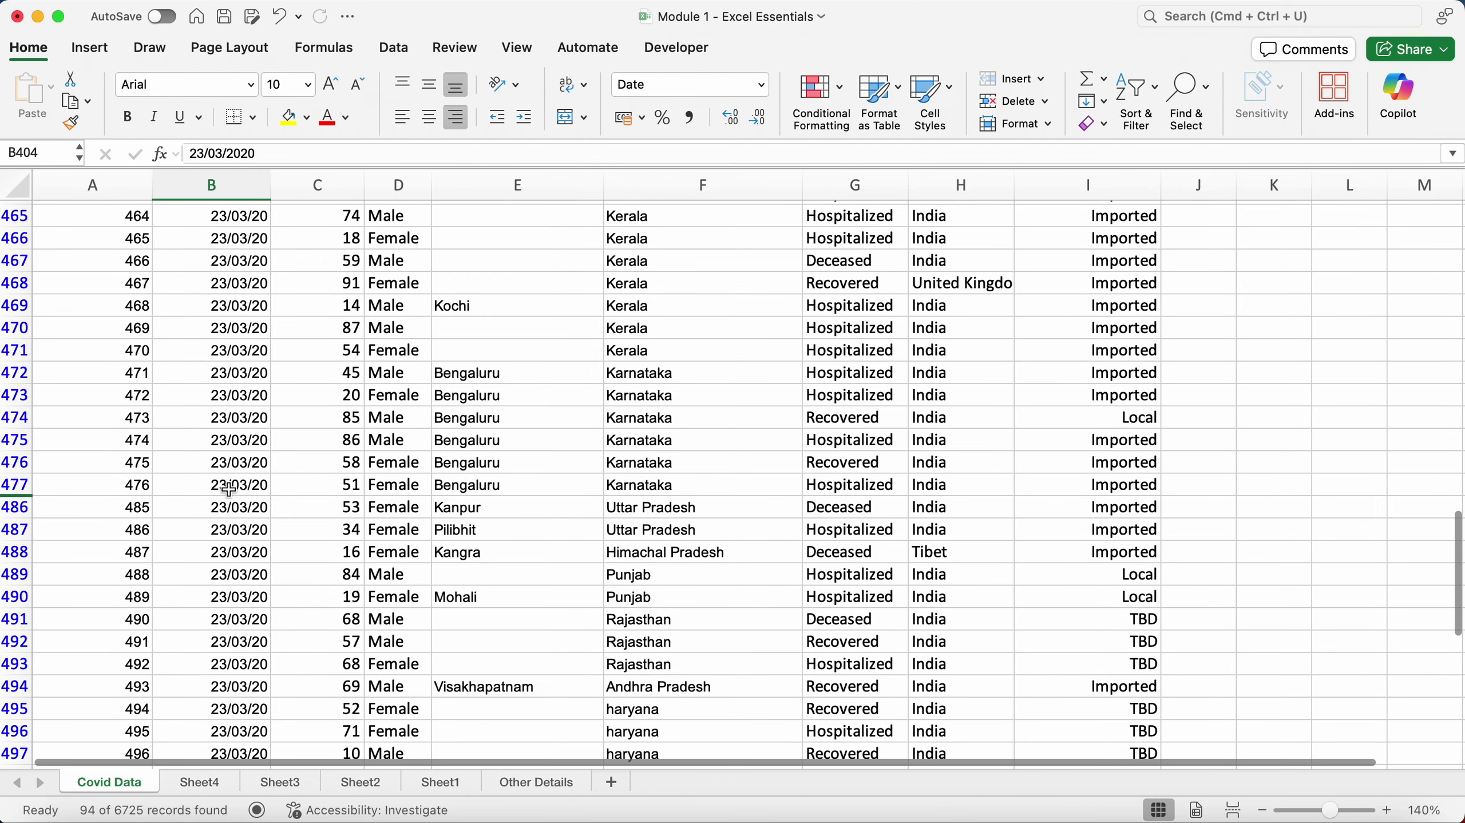
scroll(229, 488, down, 1)
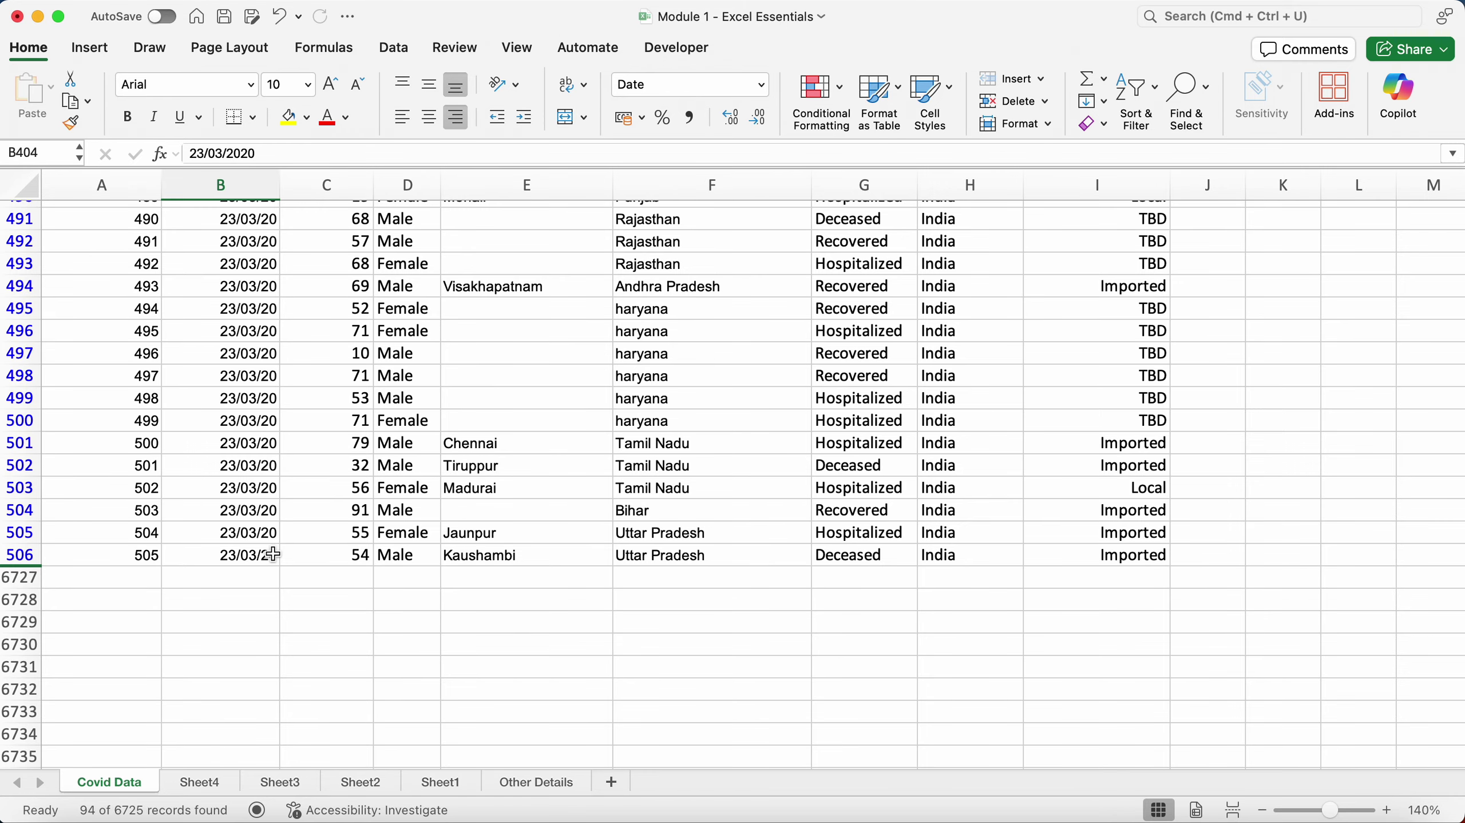
scroll(273, 554, up, 20)
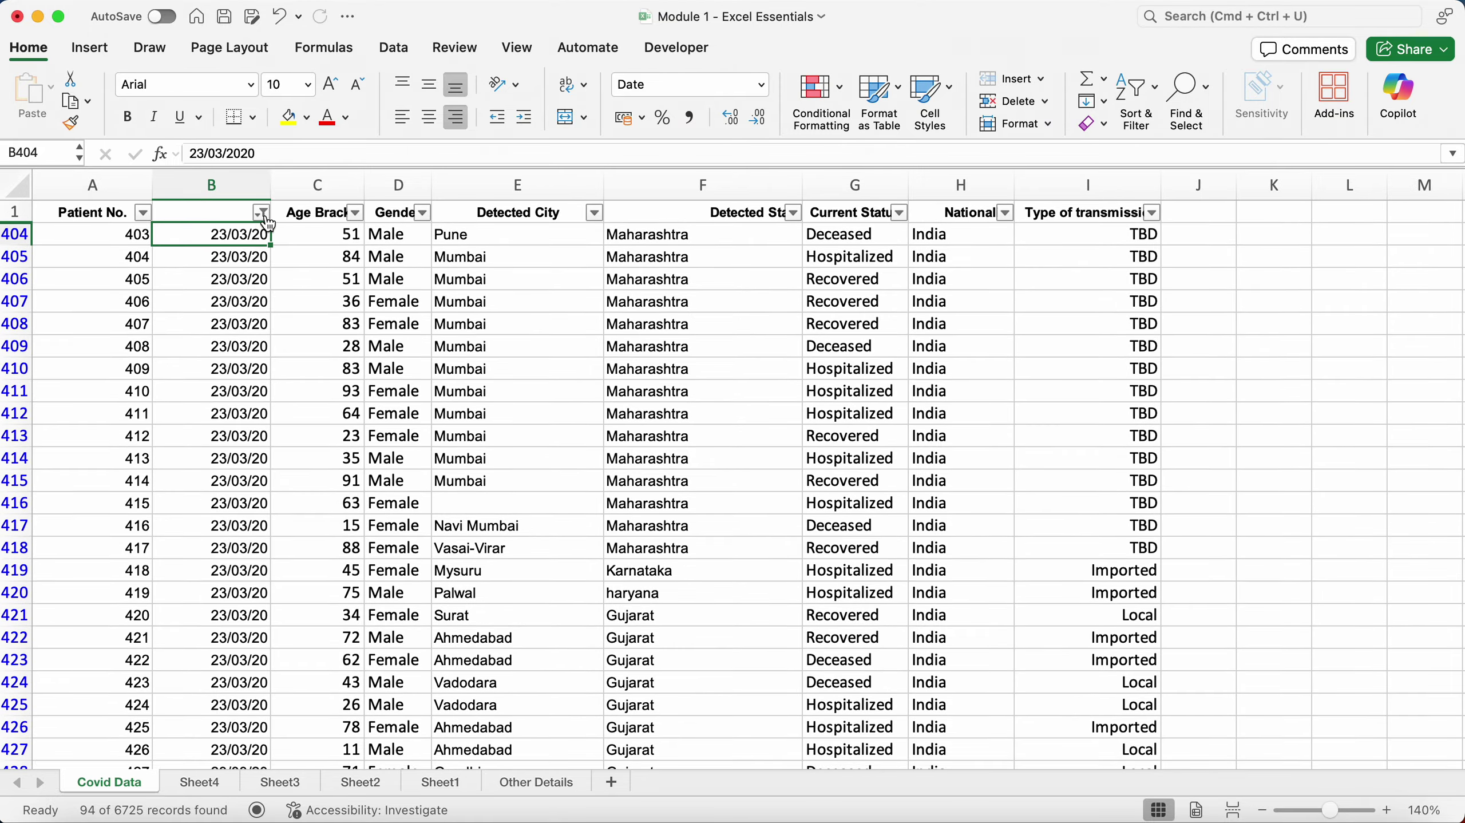
Step: Check the March days in the date column's filter, and reselect all dates to show every record again
click(262, 214)
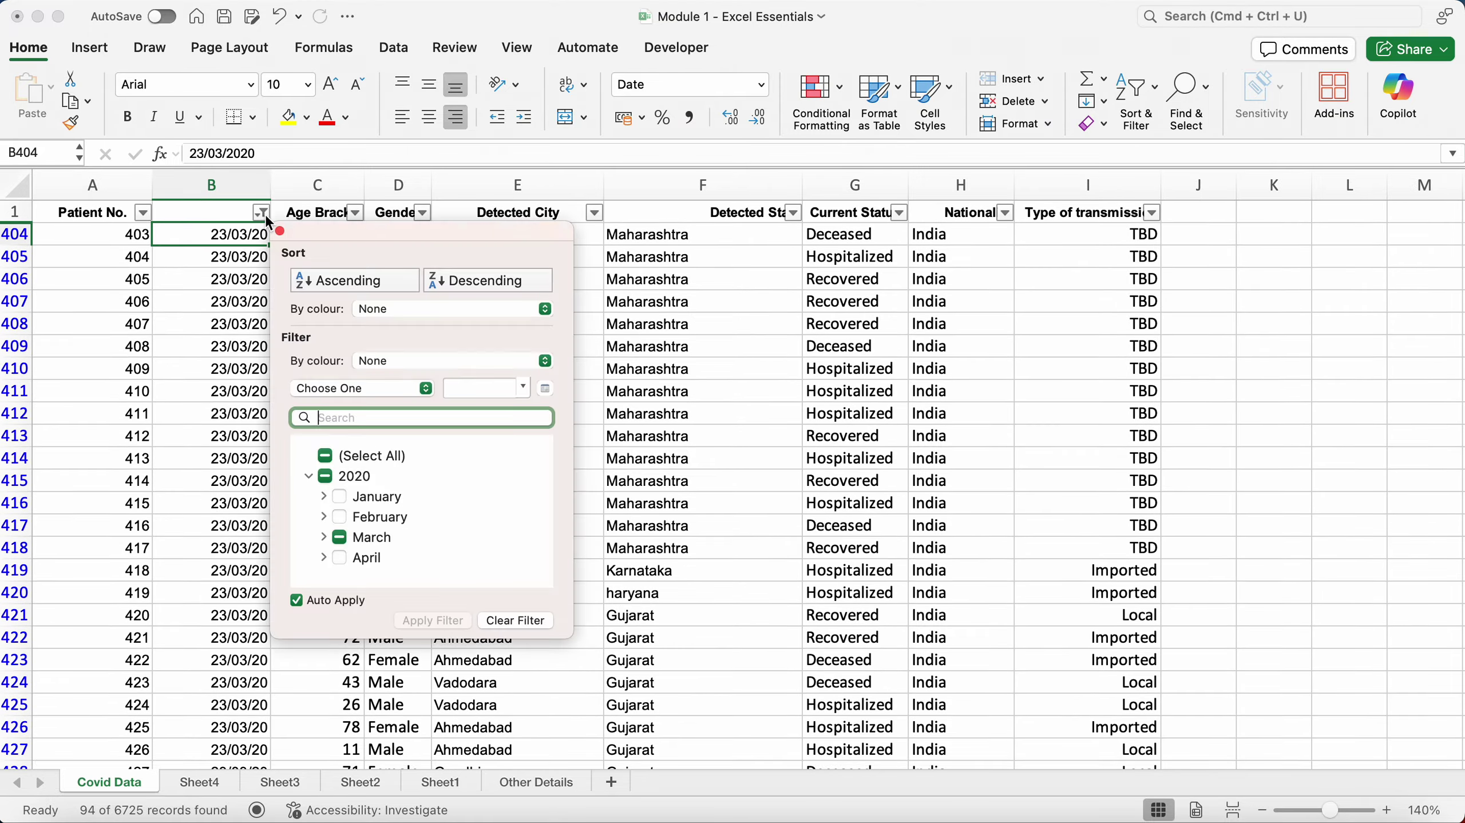
click(324, 537)
scroll(438, 540, down, 5)
scroll(437, 540, up, 5)
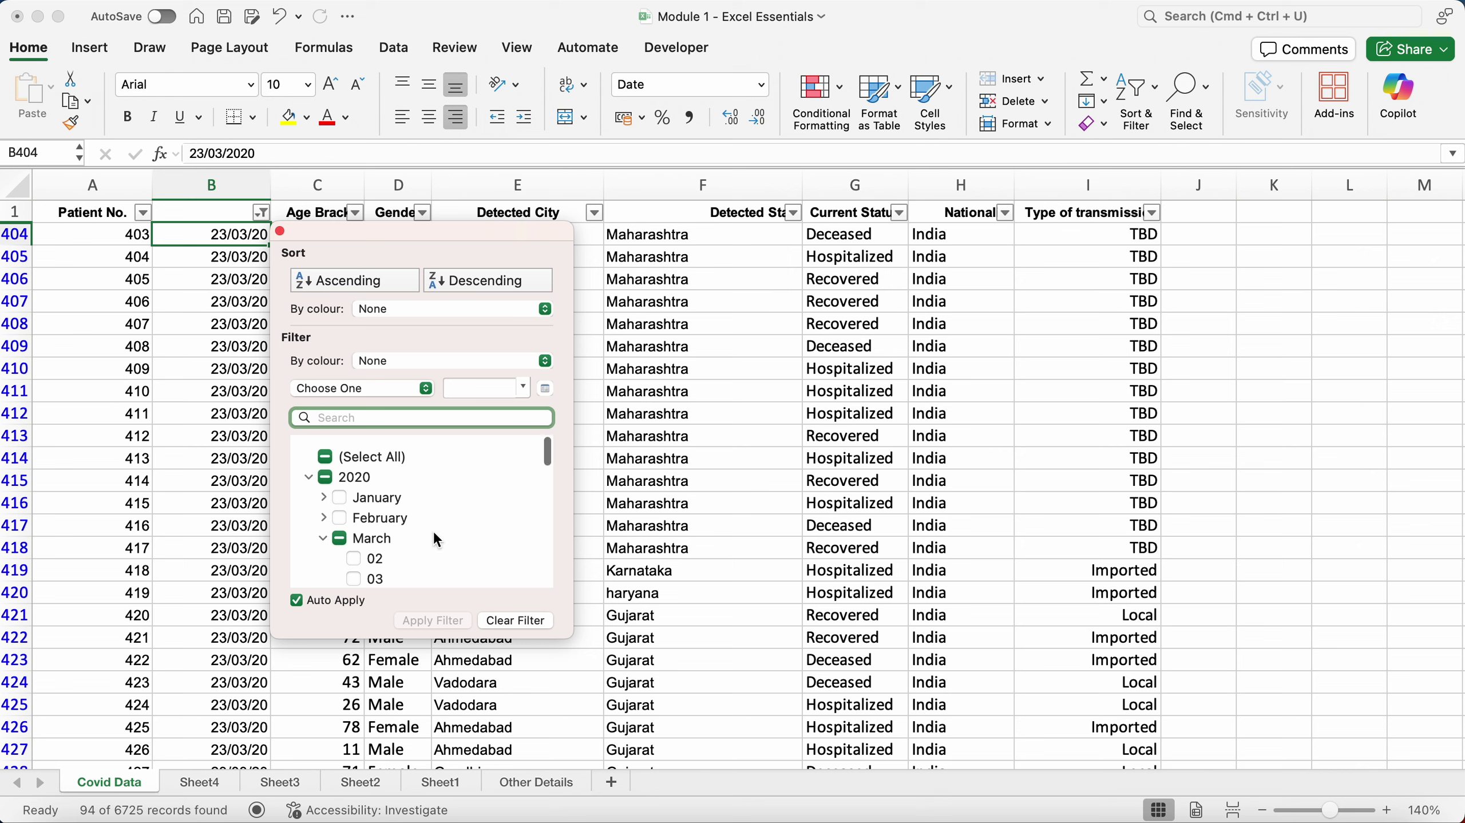
click(325, 457)
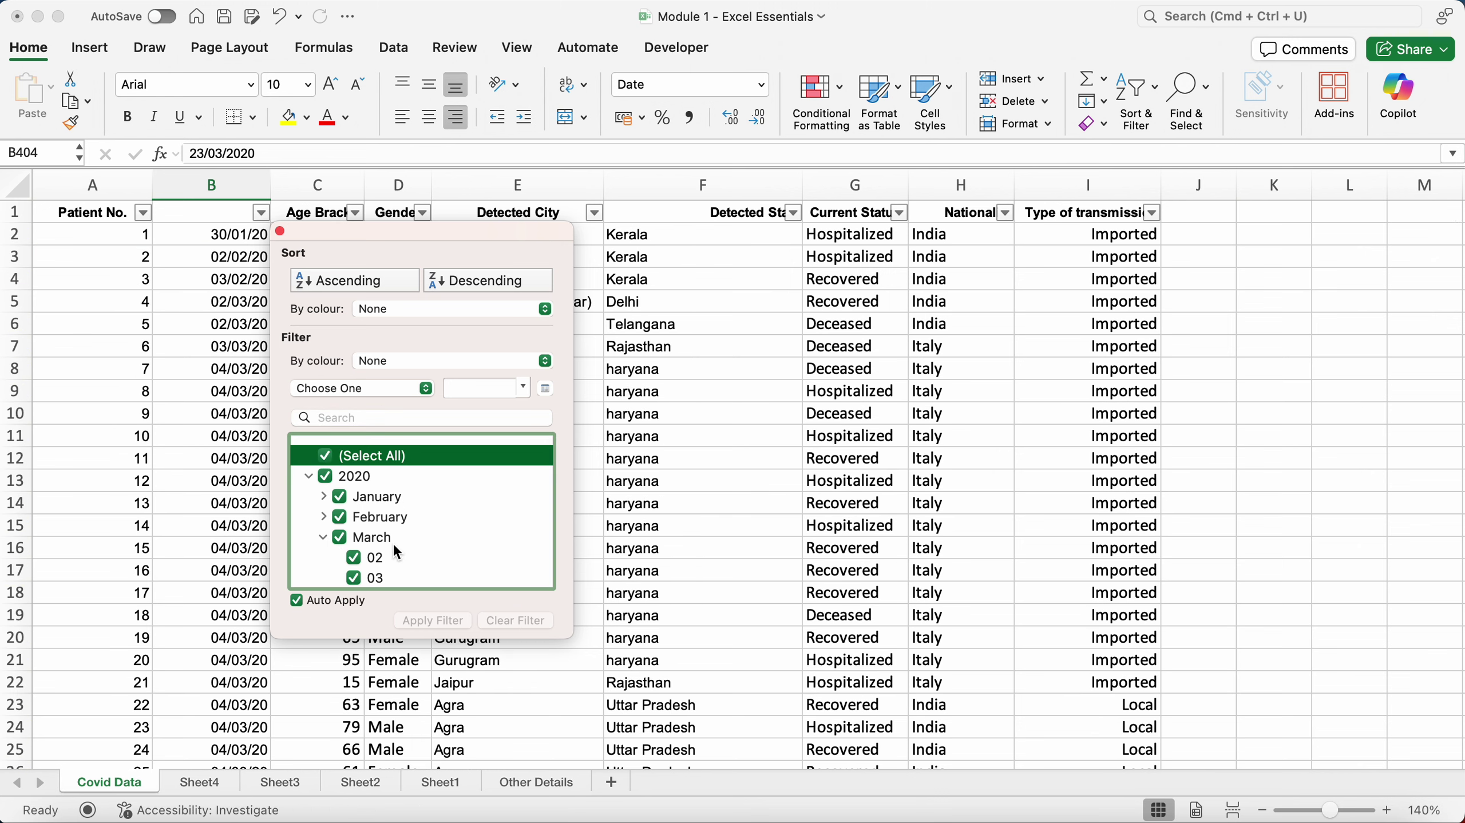
click(239, 328)
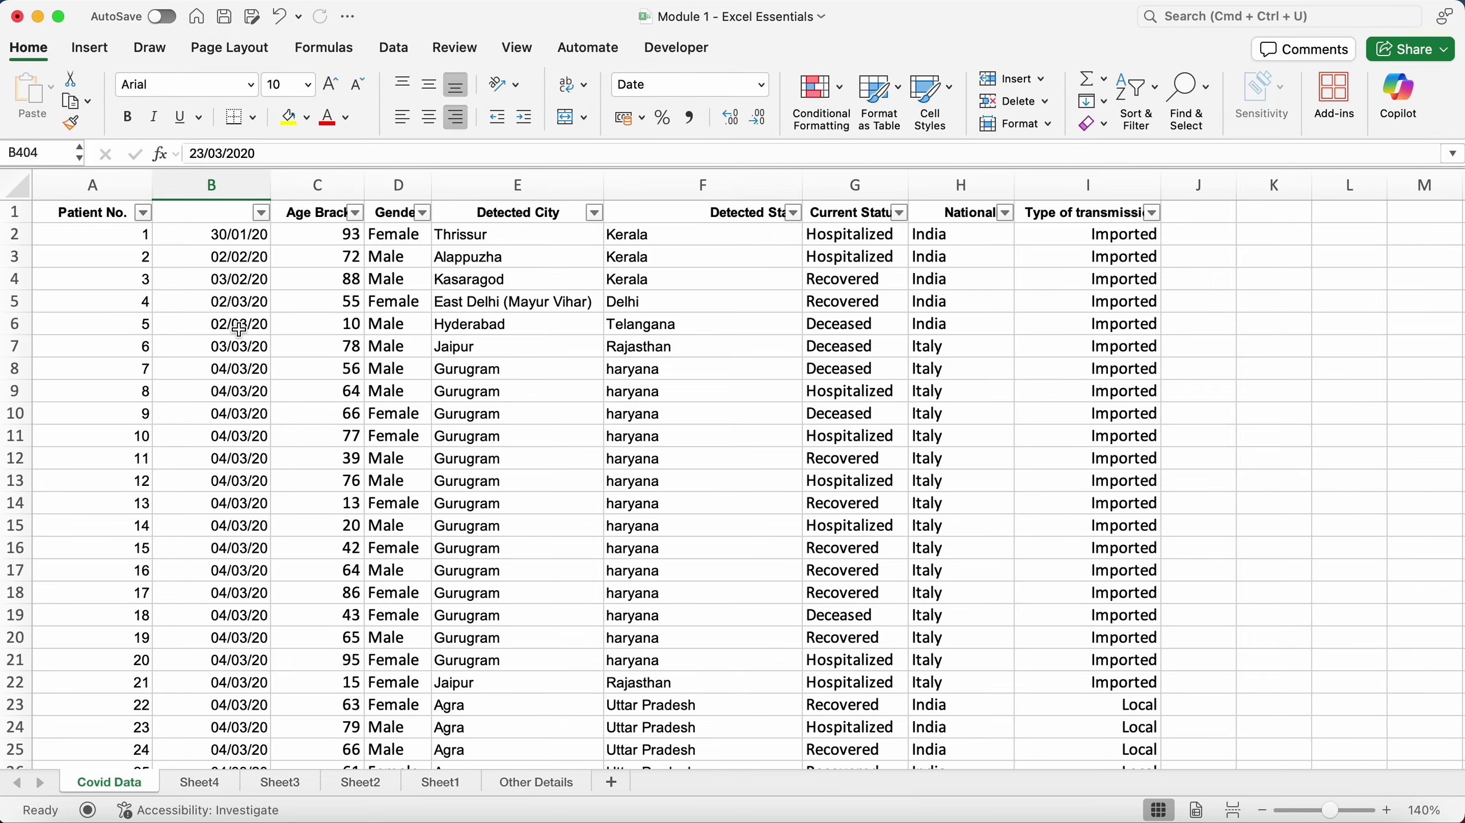
Step: Filter the date column to show only the January 2020 records and select the date in the filtered row
scroll(224, 236, up, 1)
click(261, 213)
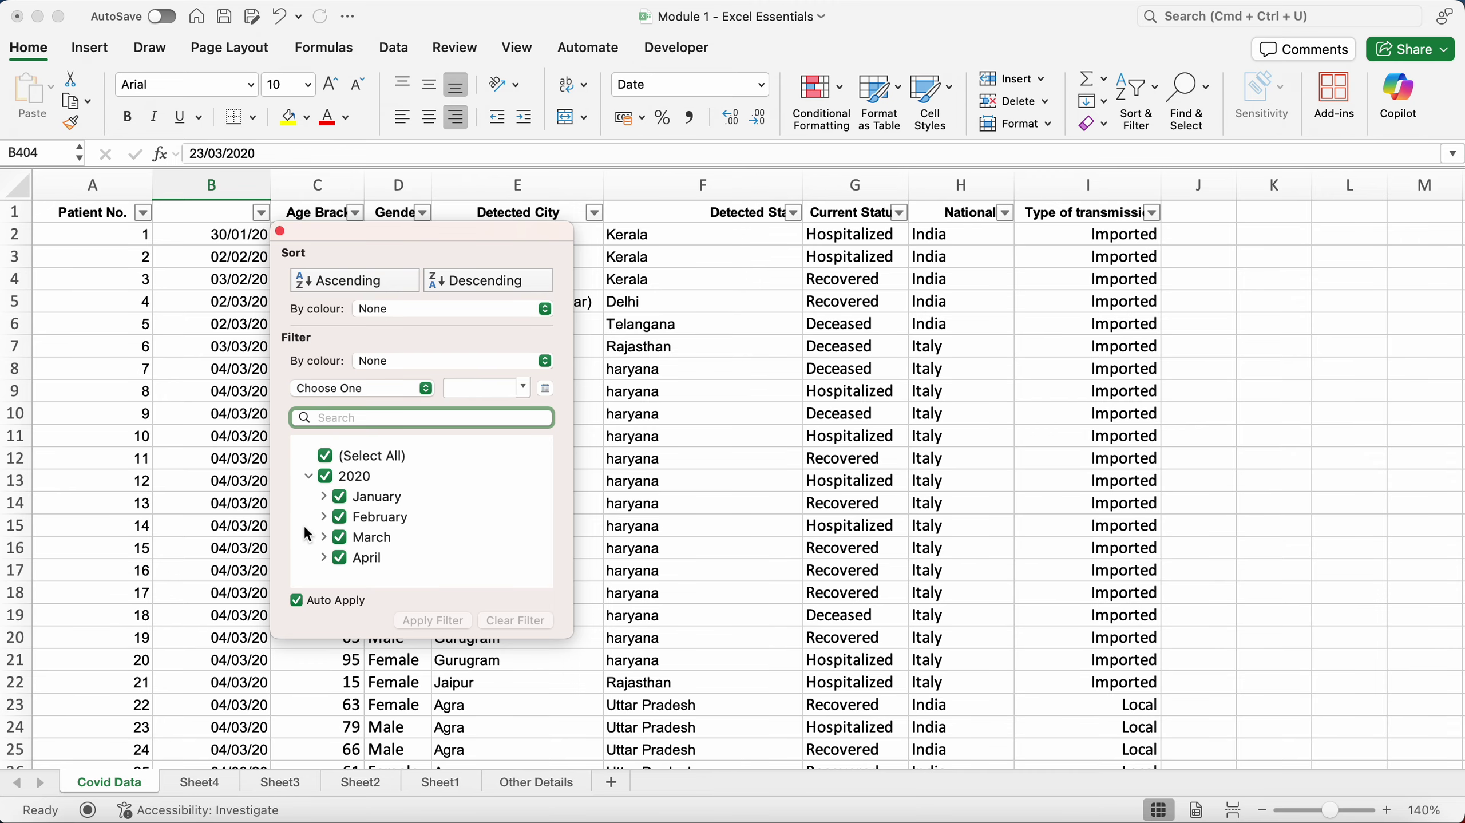
click(325, 456)
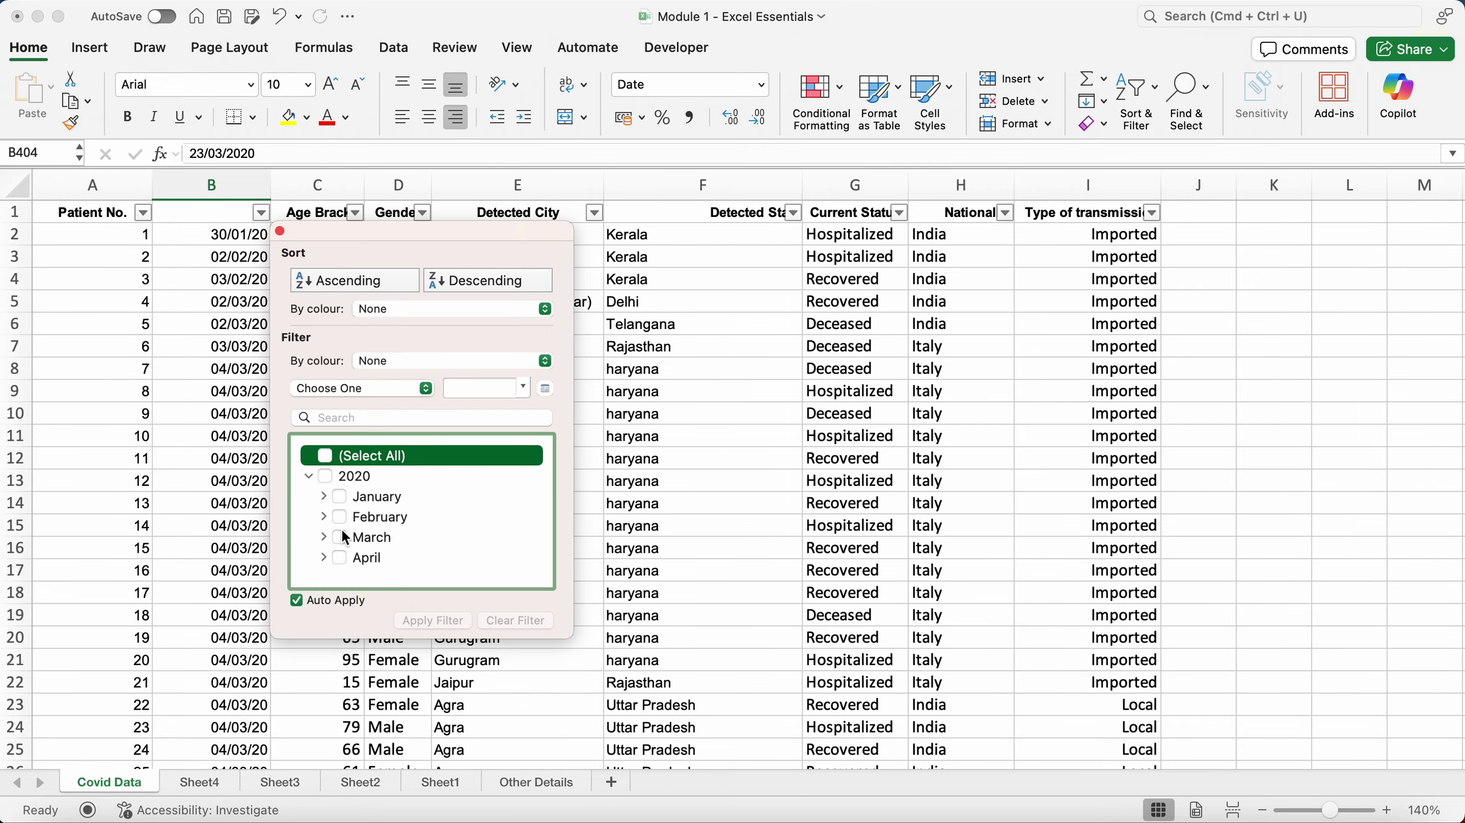
click(340, 496)
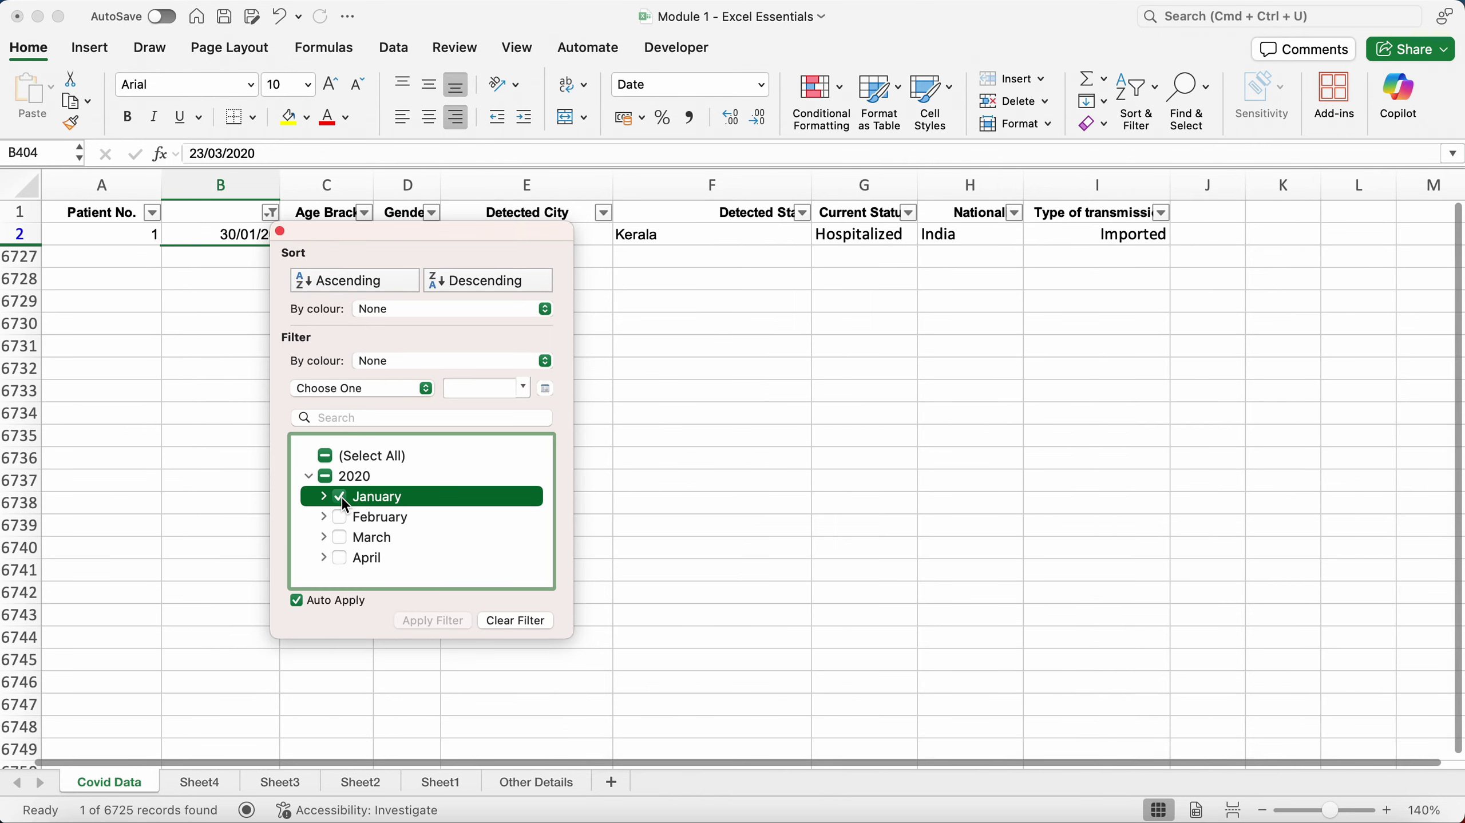
click(224, 310)
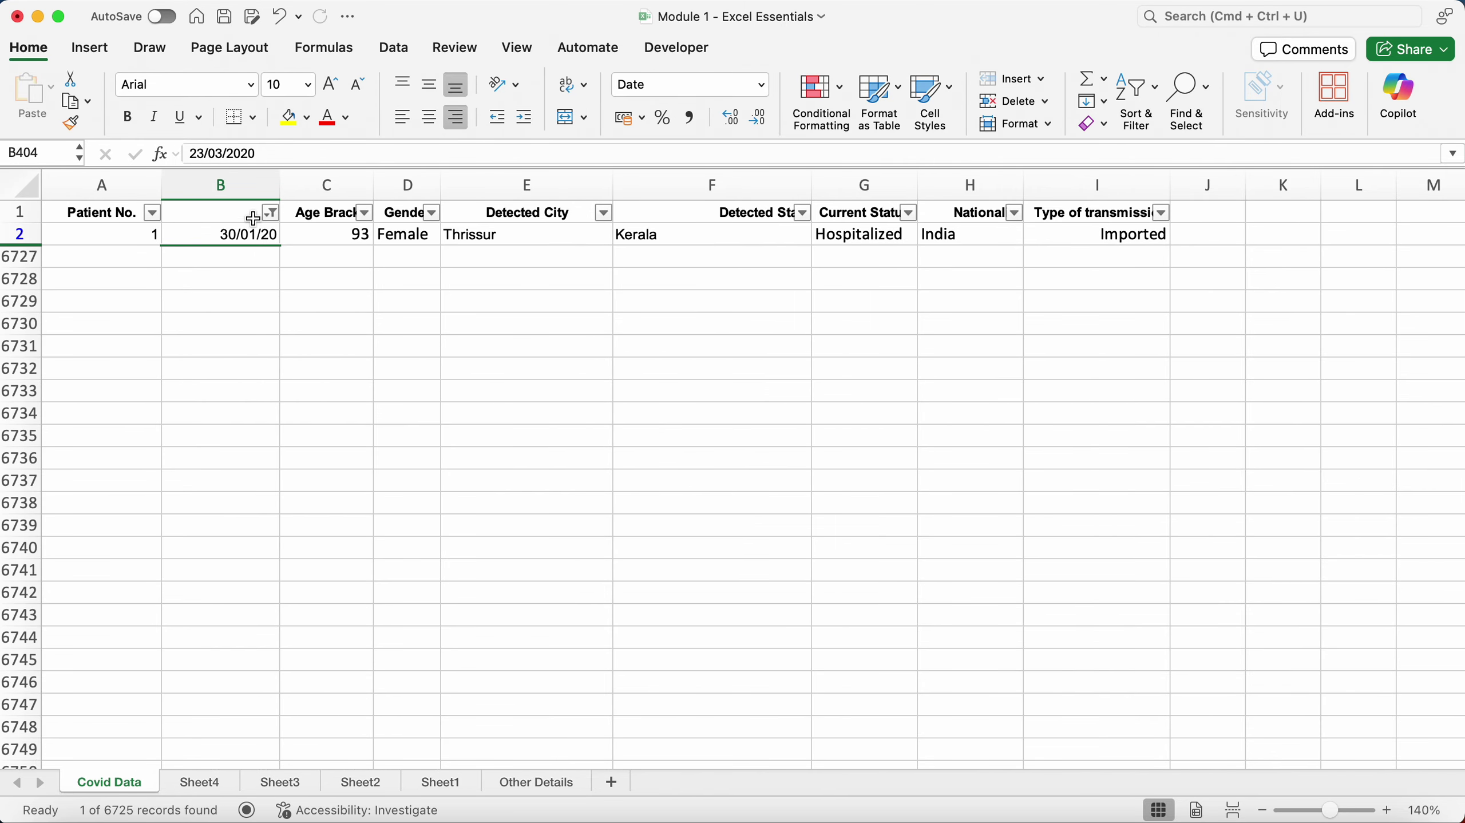
click(248, 240)
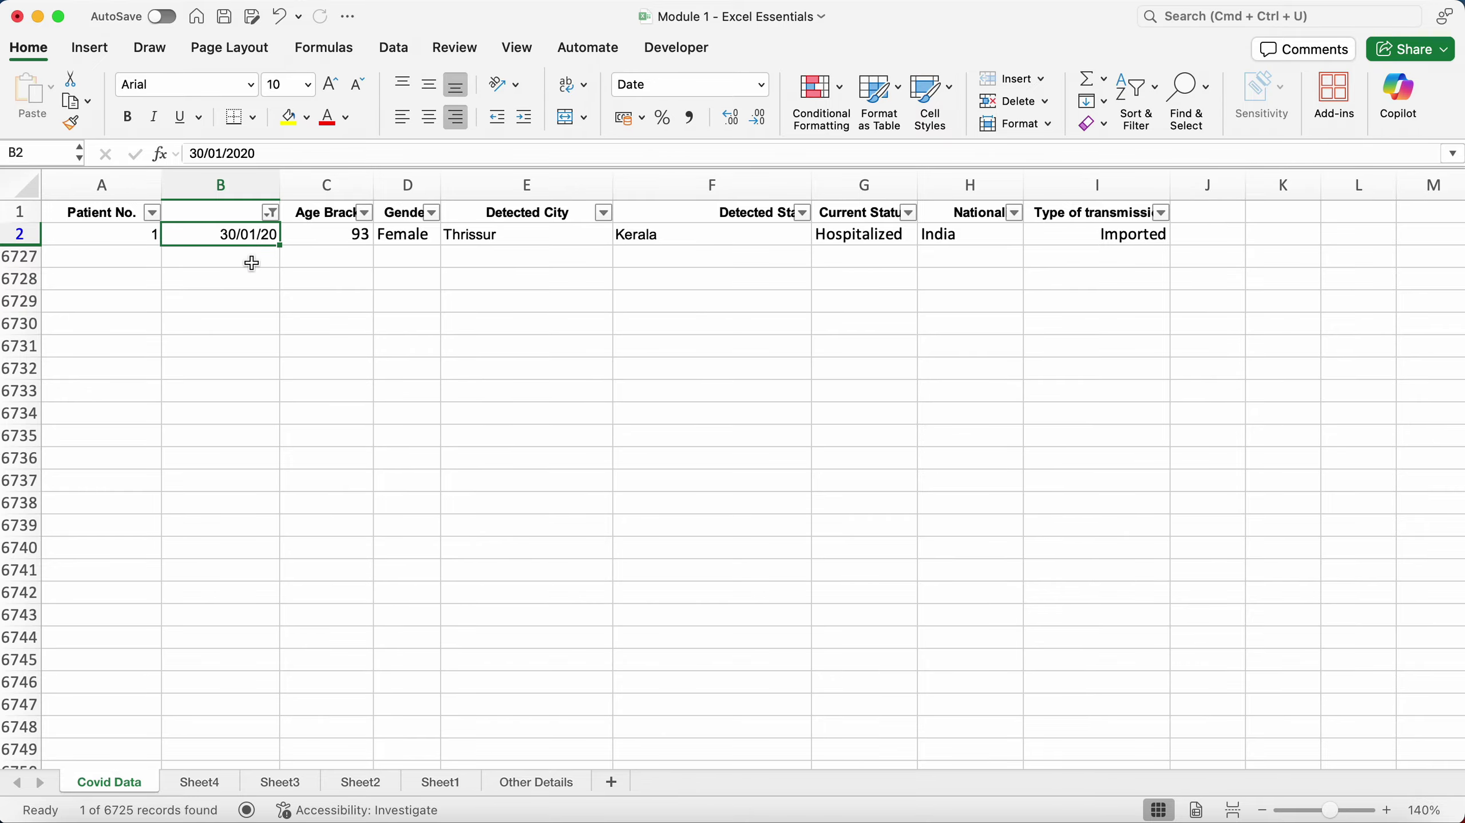
scroll(390, 362, down, 1)
Step: Remove the January restriction from the date column by selecting all dates again
click(277, 221)
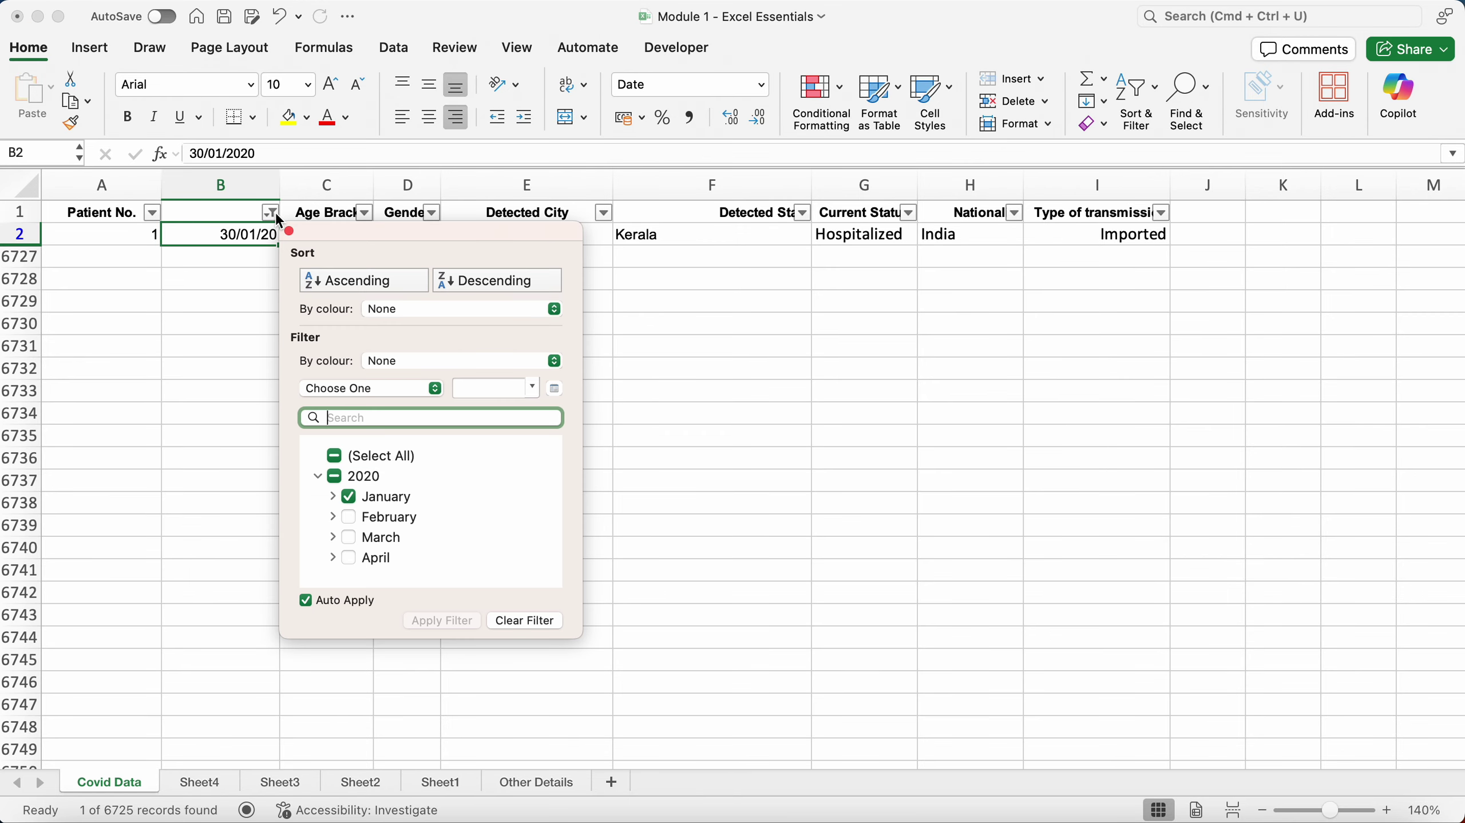
click(335, 456)
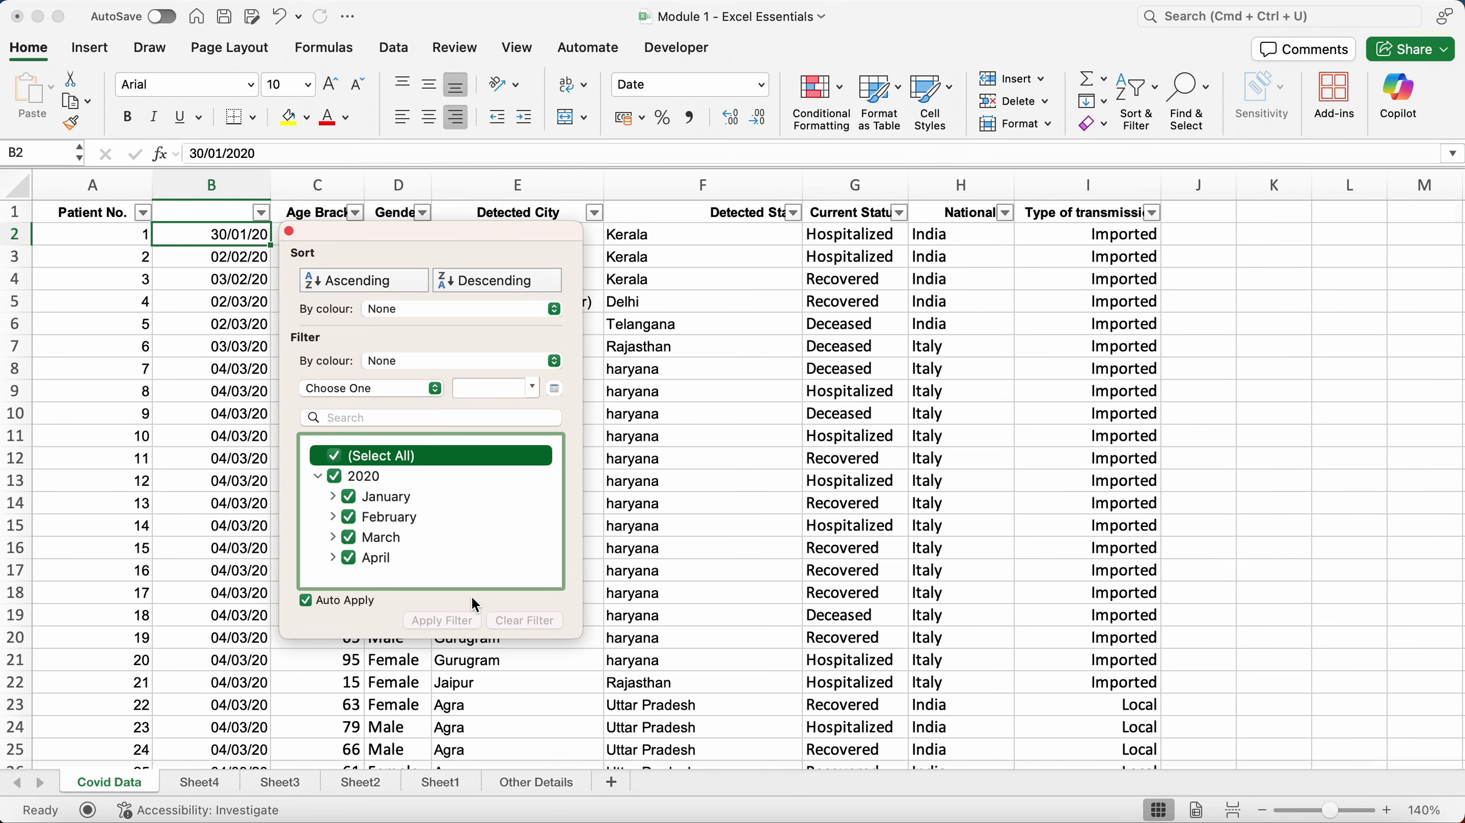
click(228, 329)
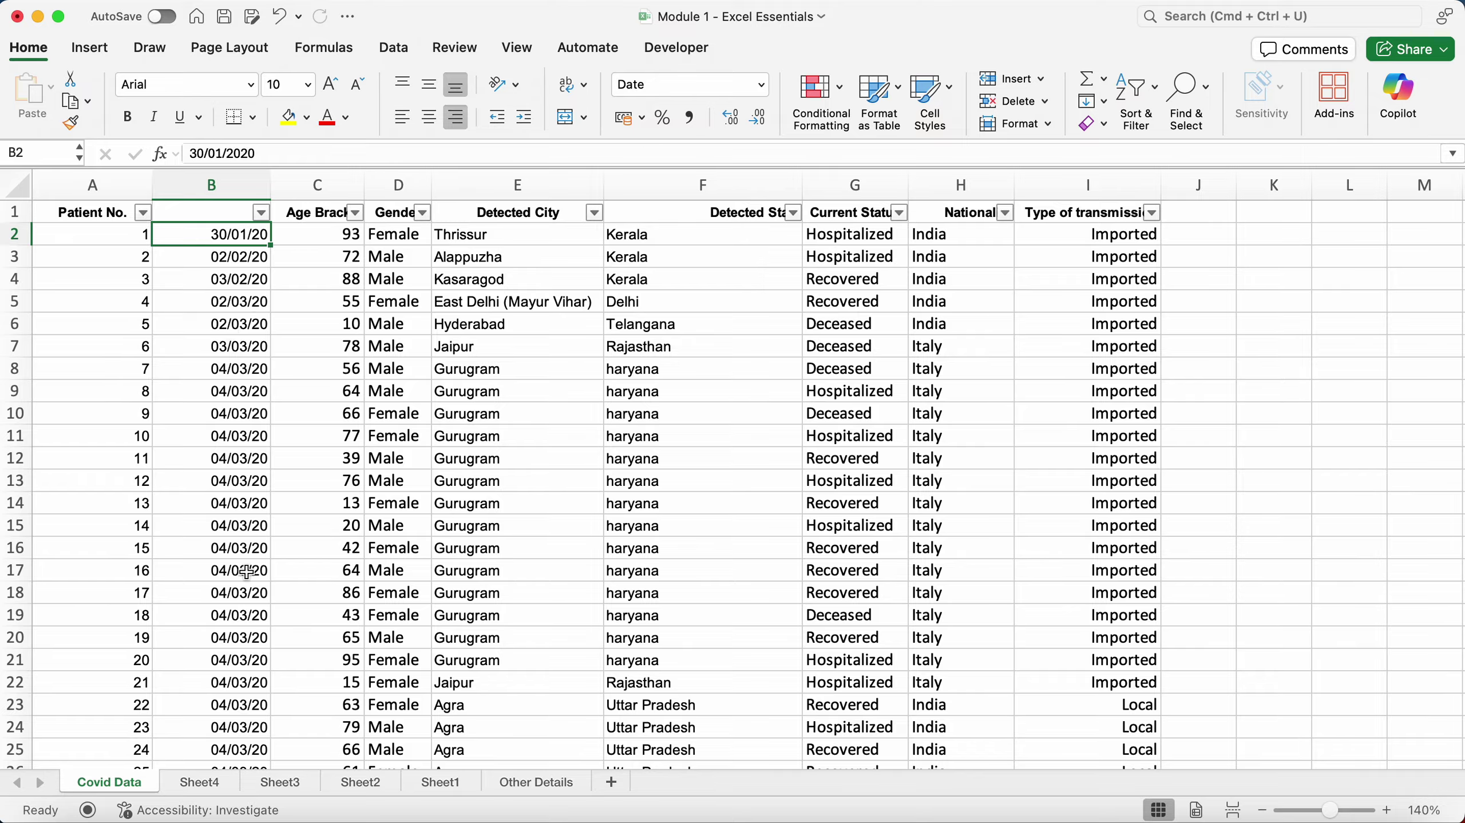
Step: Set an Equals condition on the date column's filter and try the value 29
click(263, 213)
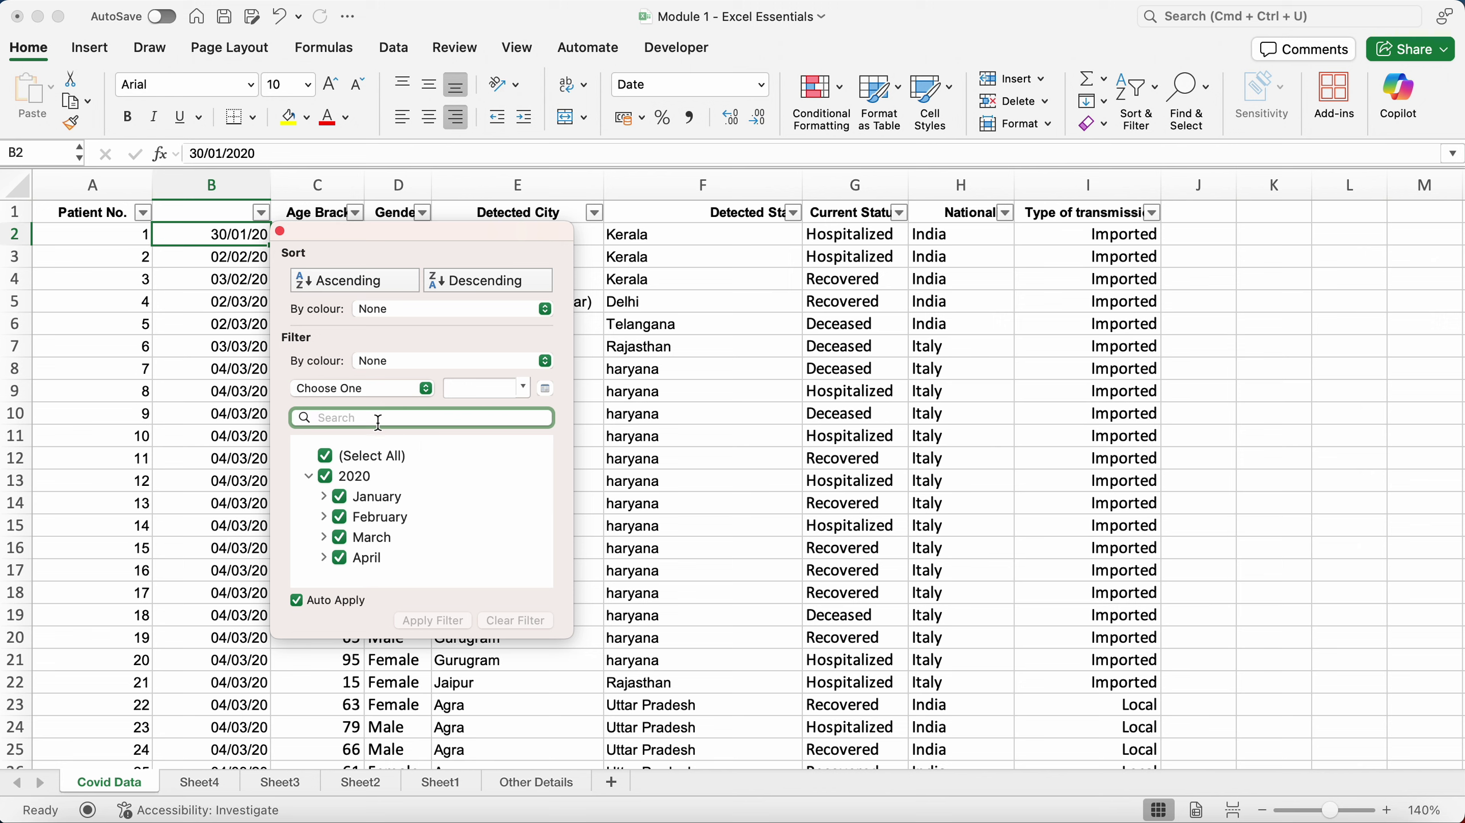
click(426, 389)
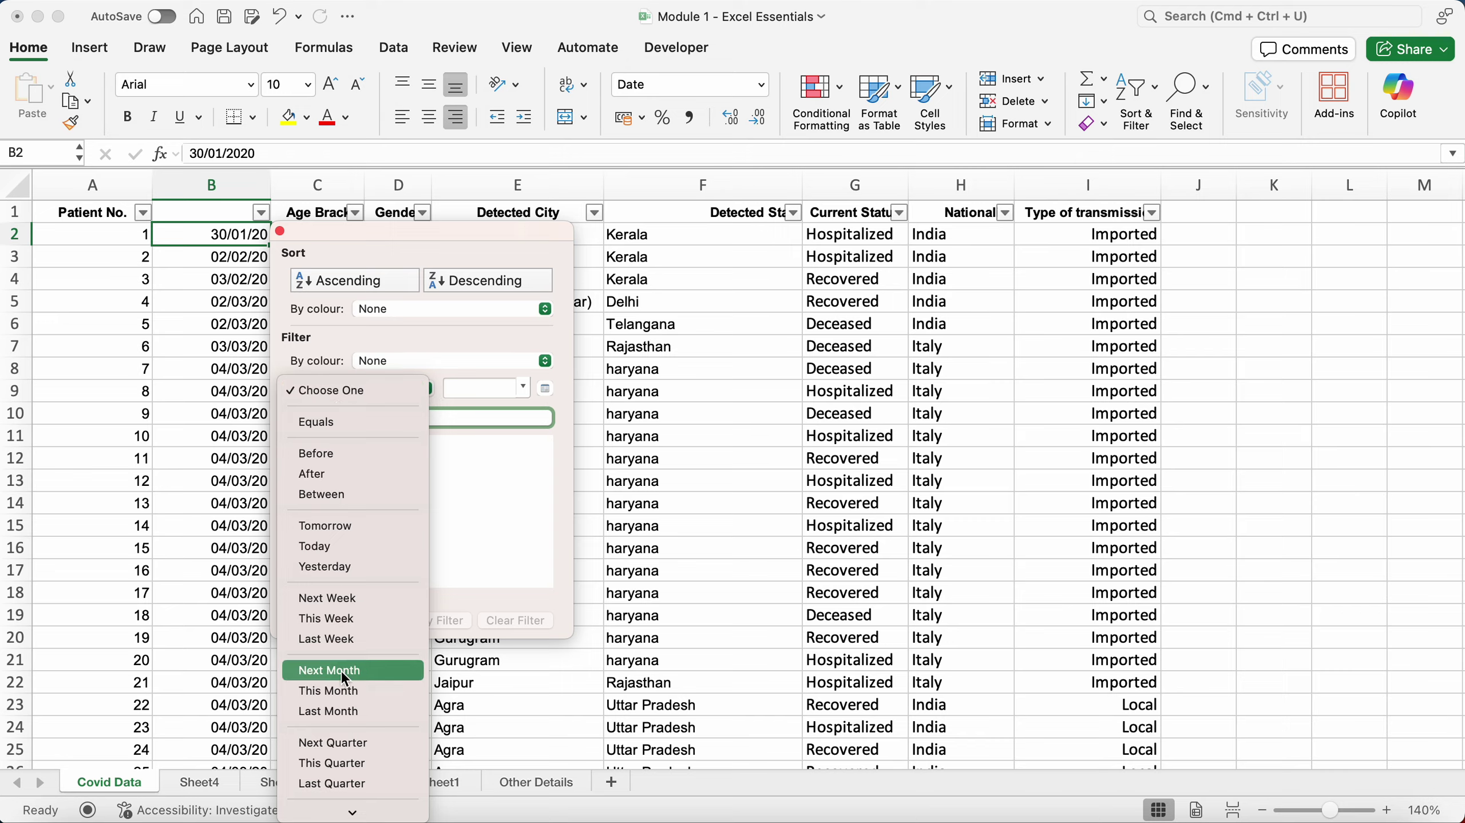
scroll(351, 735, down, 3)
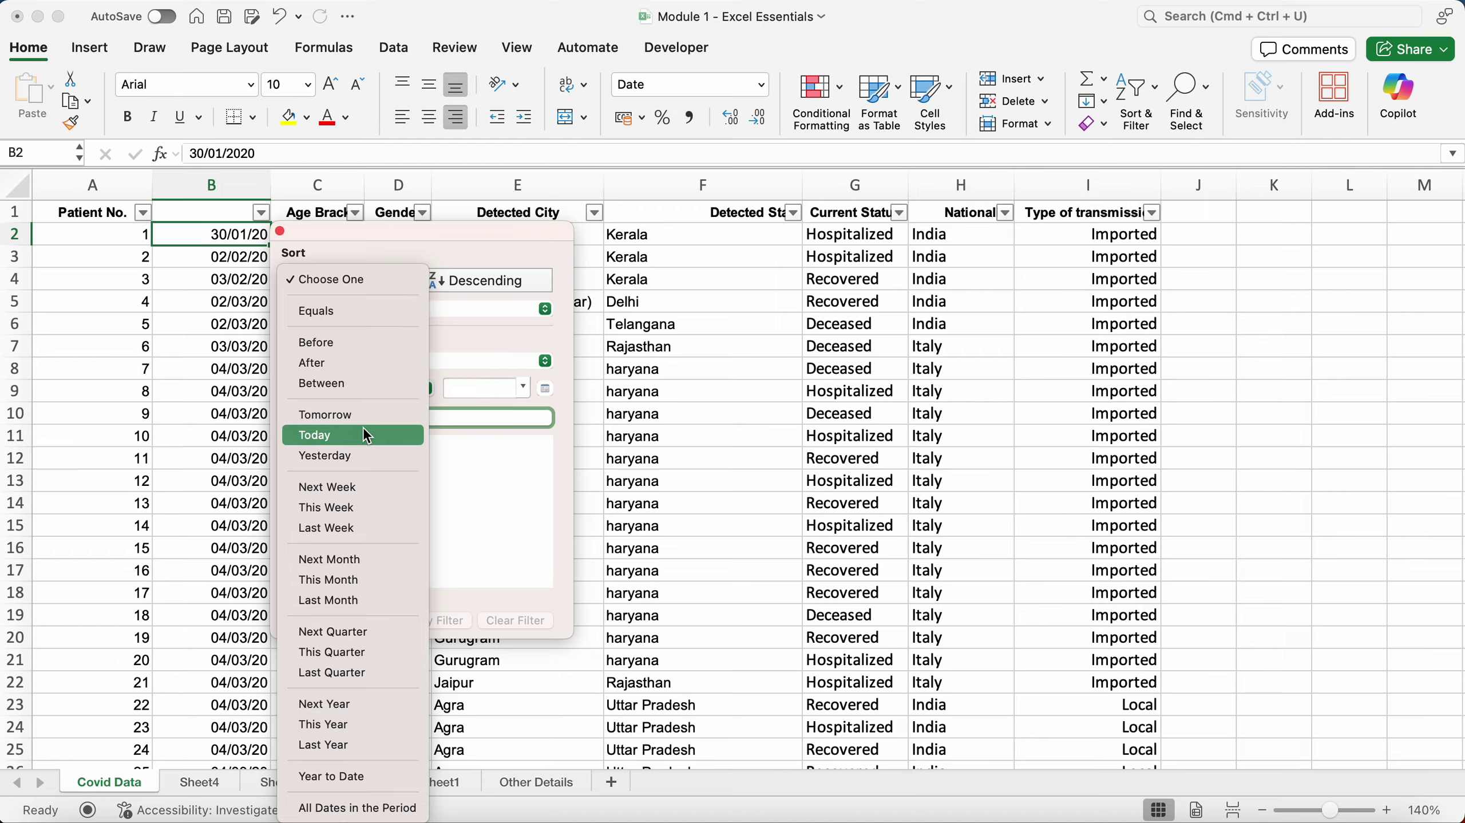
click(342, 315)
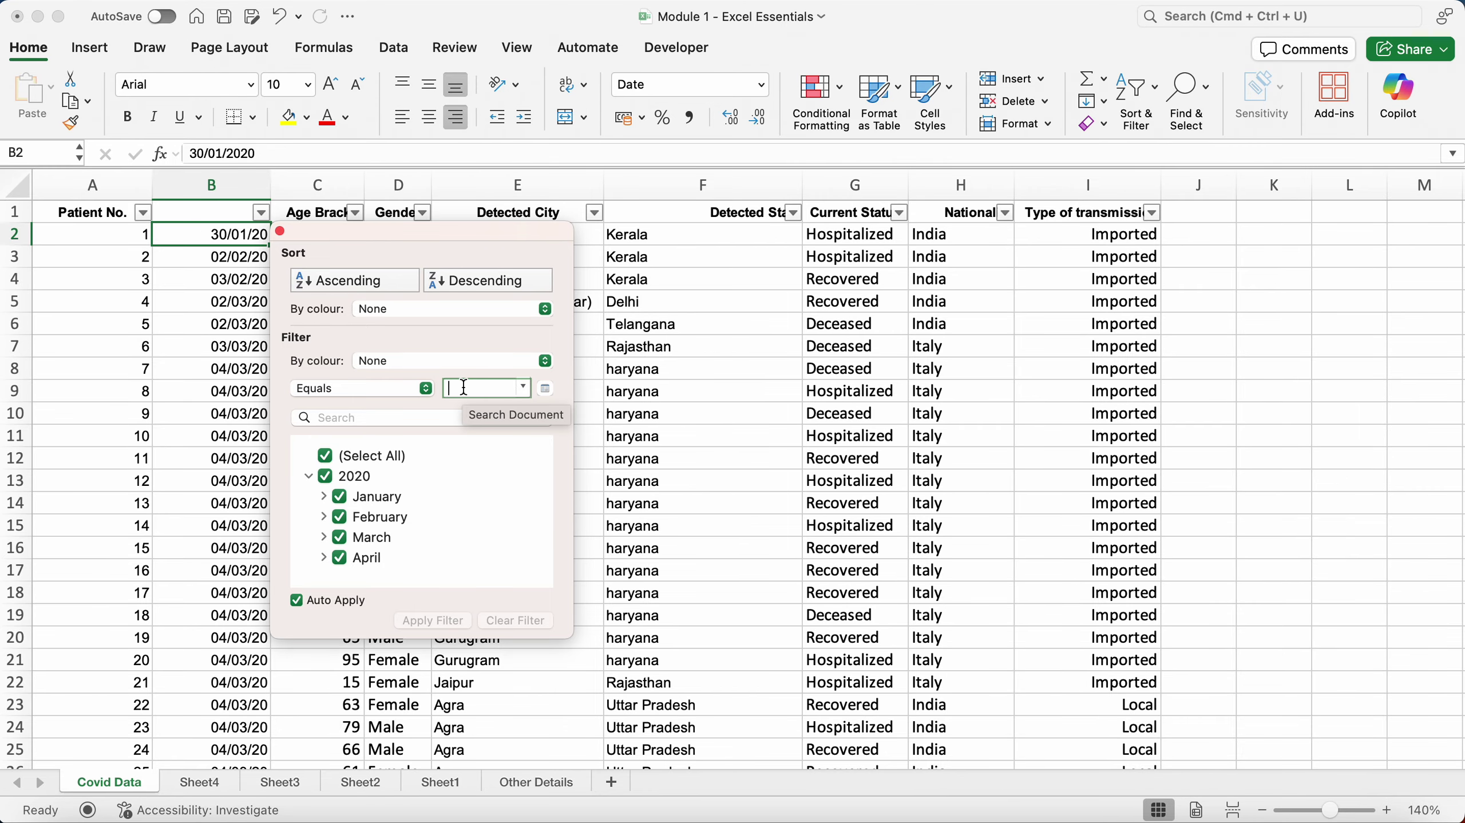
text(29)
key(Return)
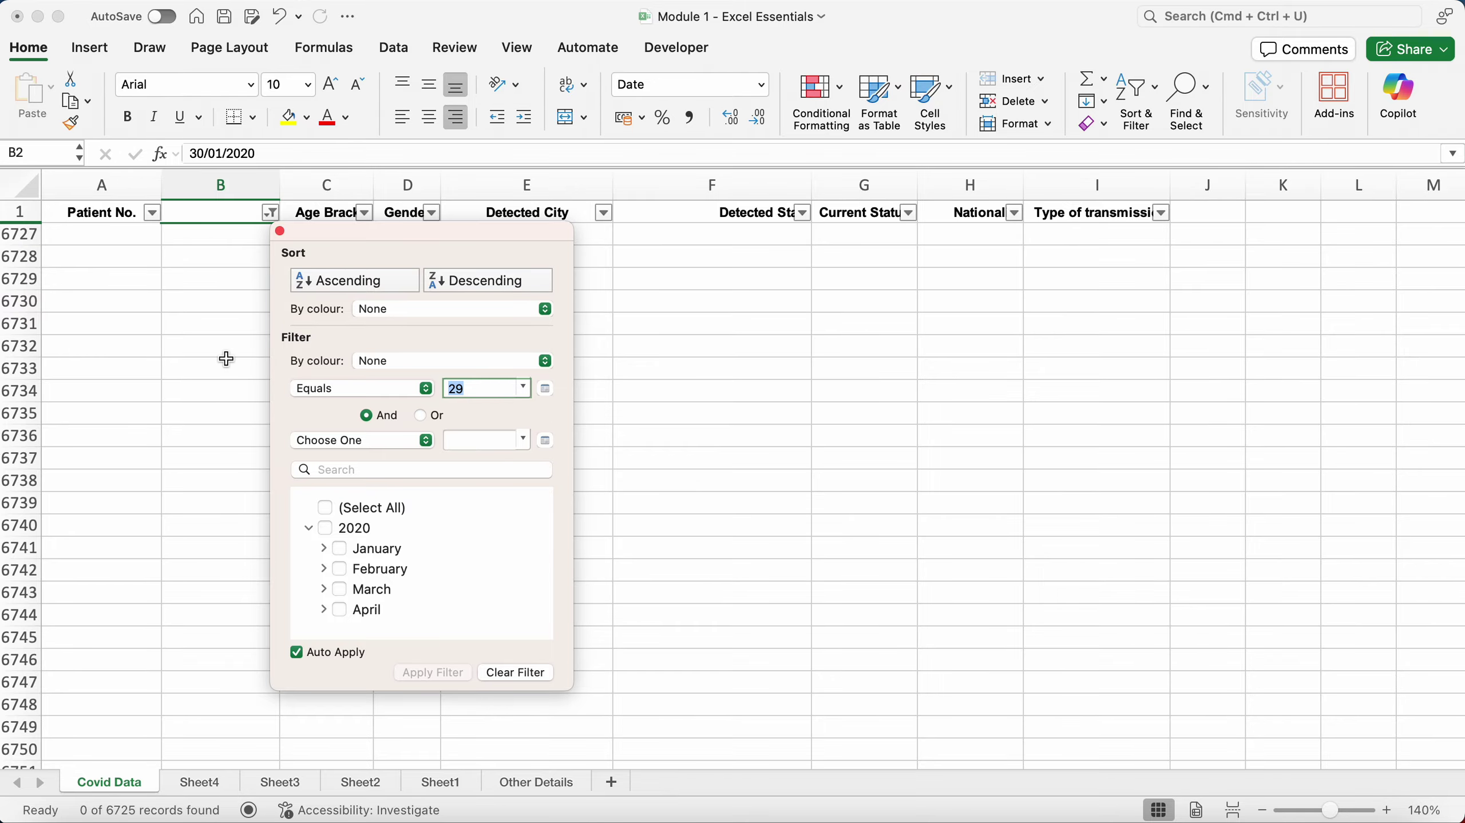
scroll(226, 359, up, 2)
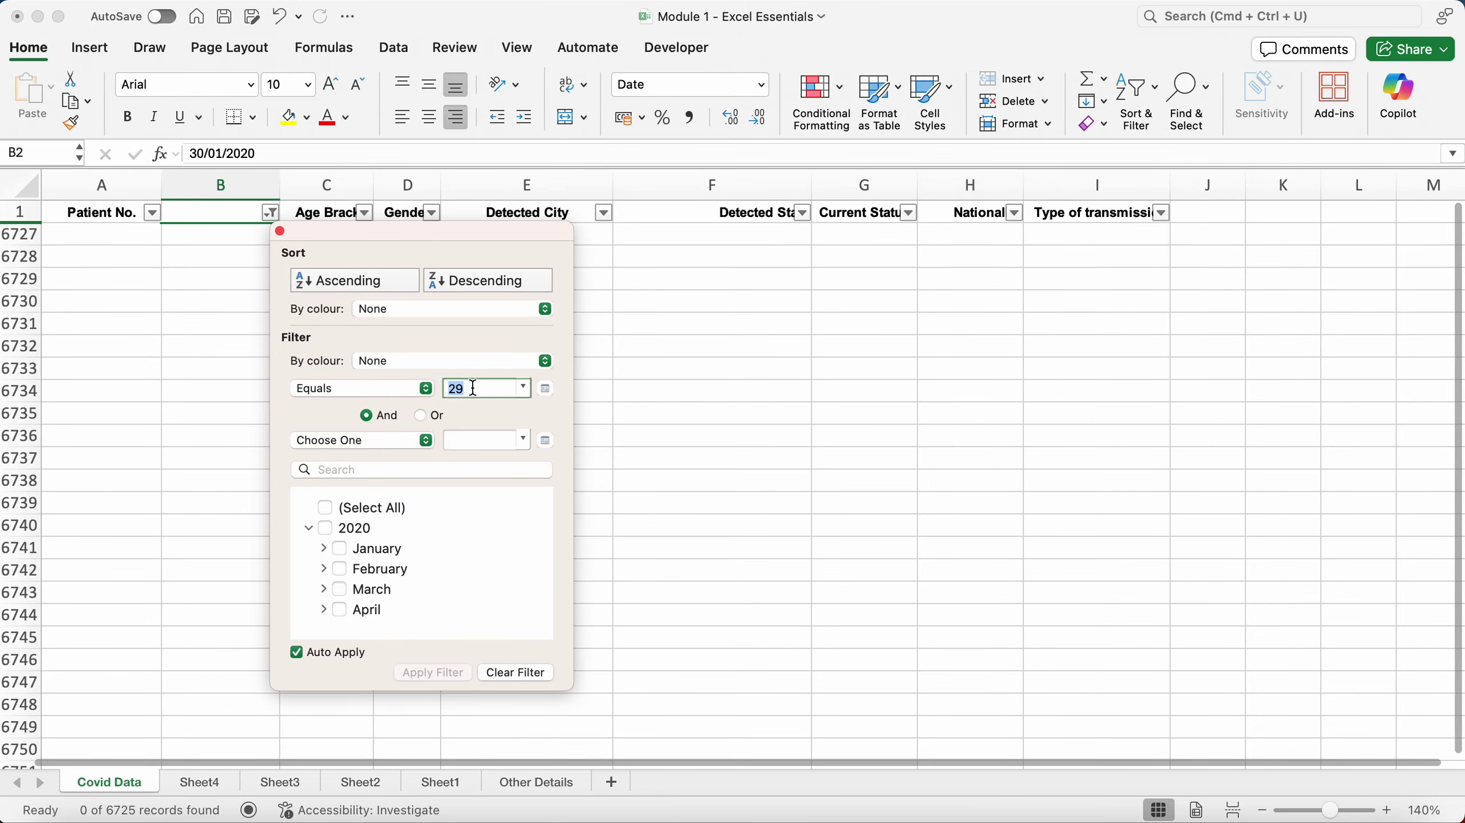
Step: Try the value 30 in the date column's Equals condition
key(BackSpace)
text(30)
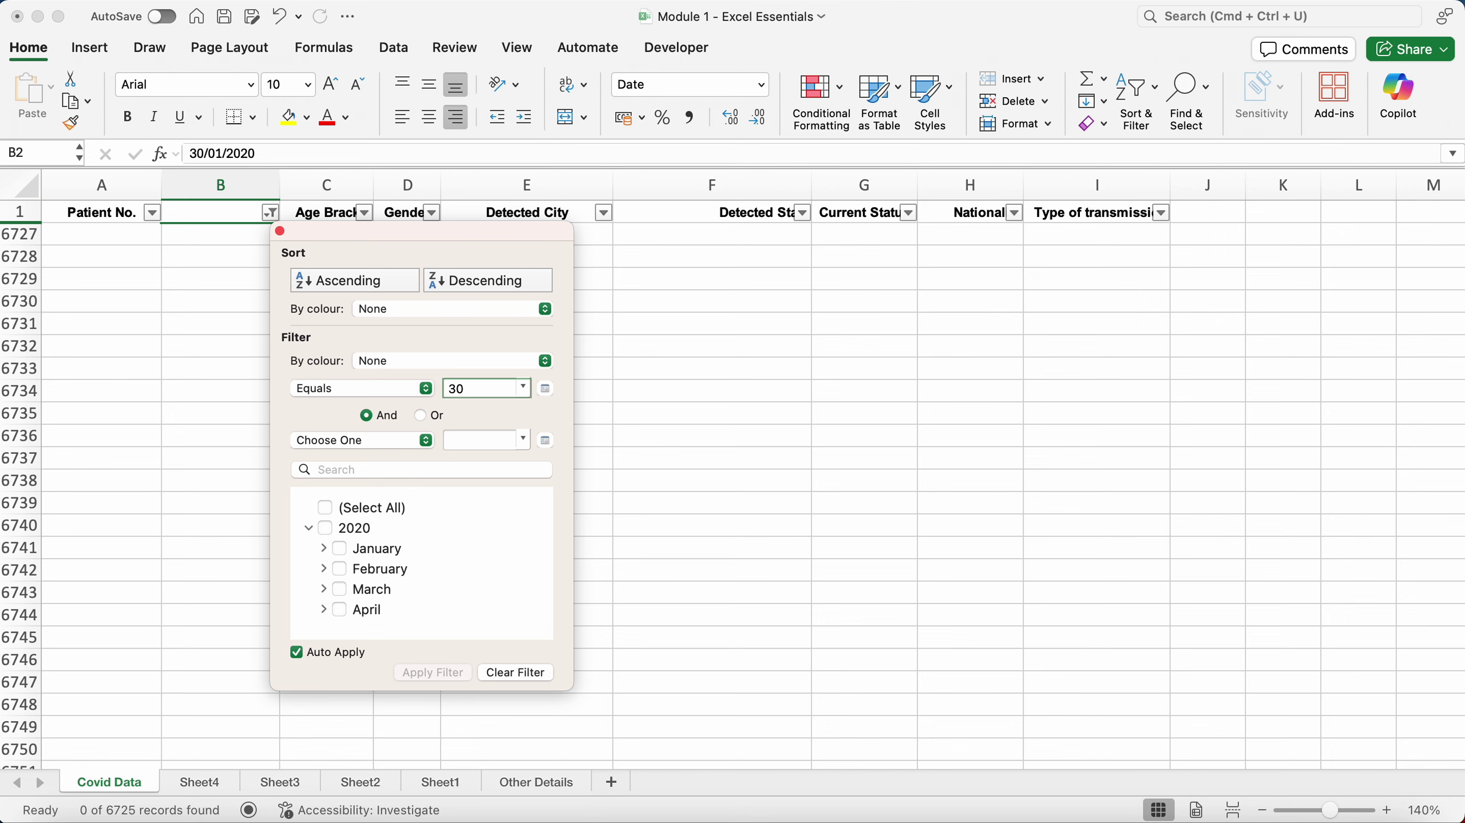
key(Return)
scroll(140, 327, up, 3)
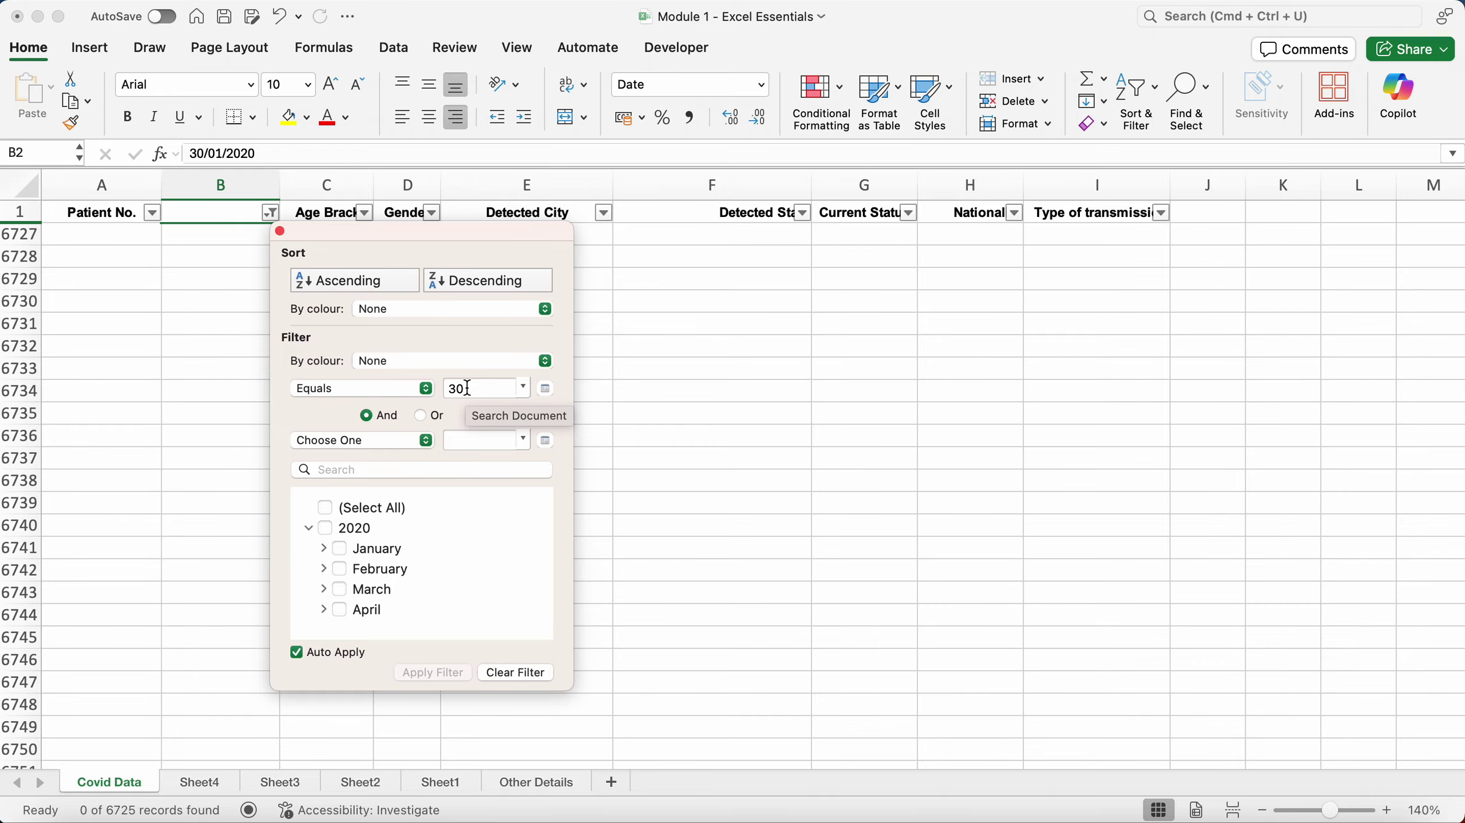
Step: Filter the date column to dates equal to 19/03/20, chosen from the available dates
click(468, 388)
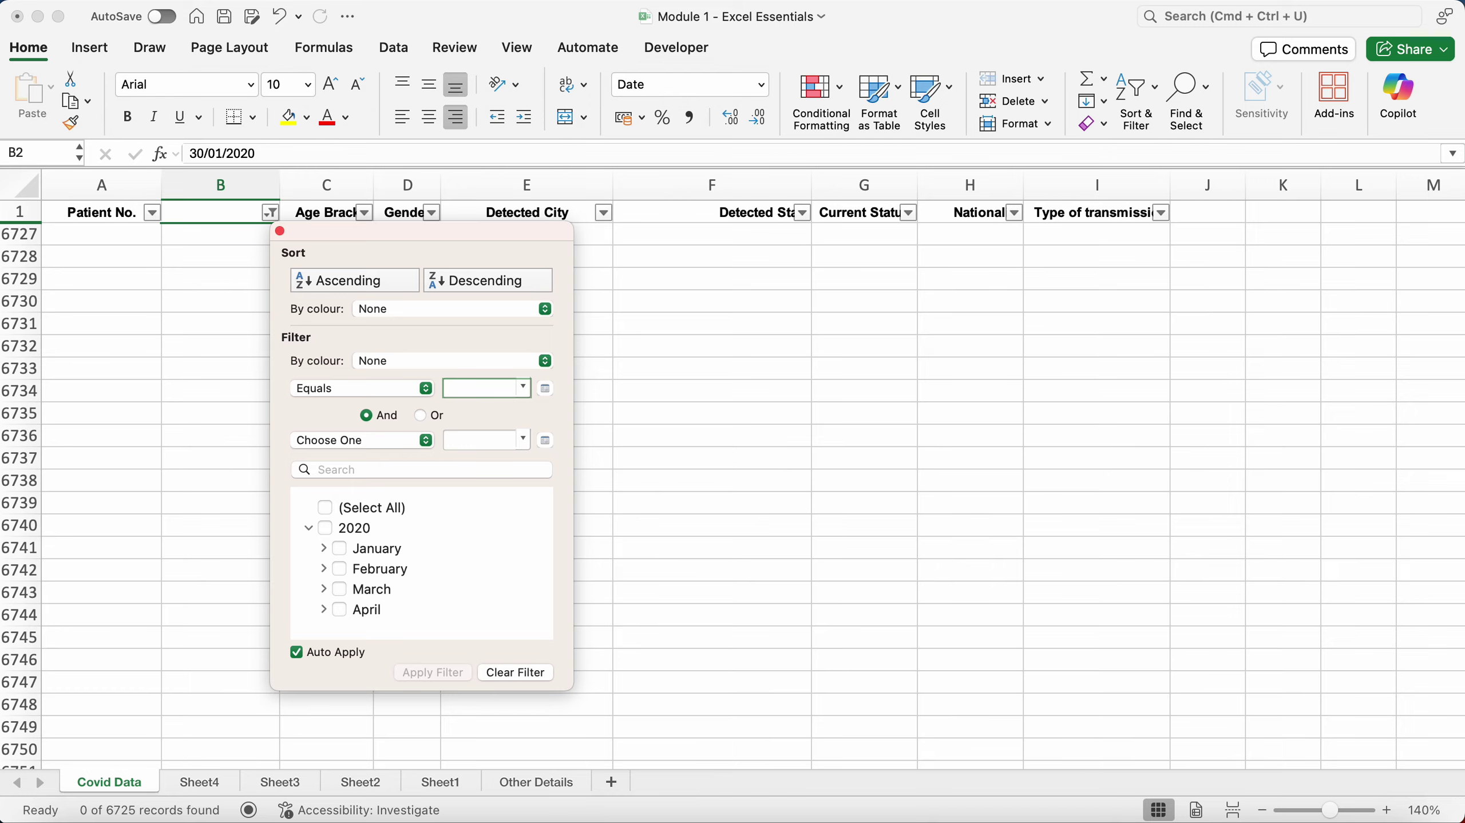
click(523, 388)
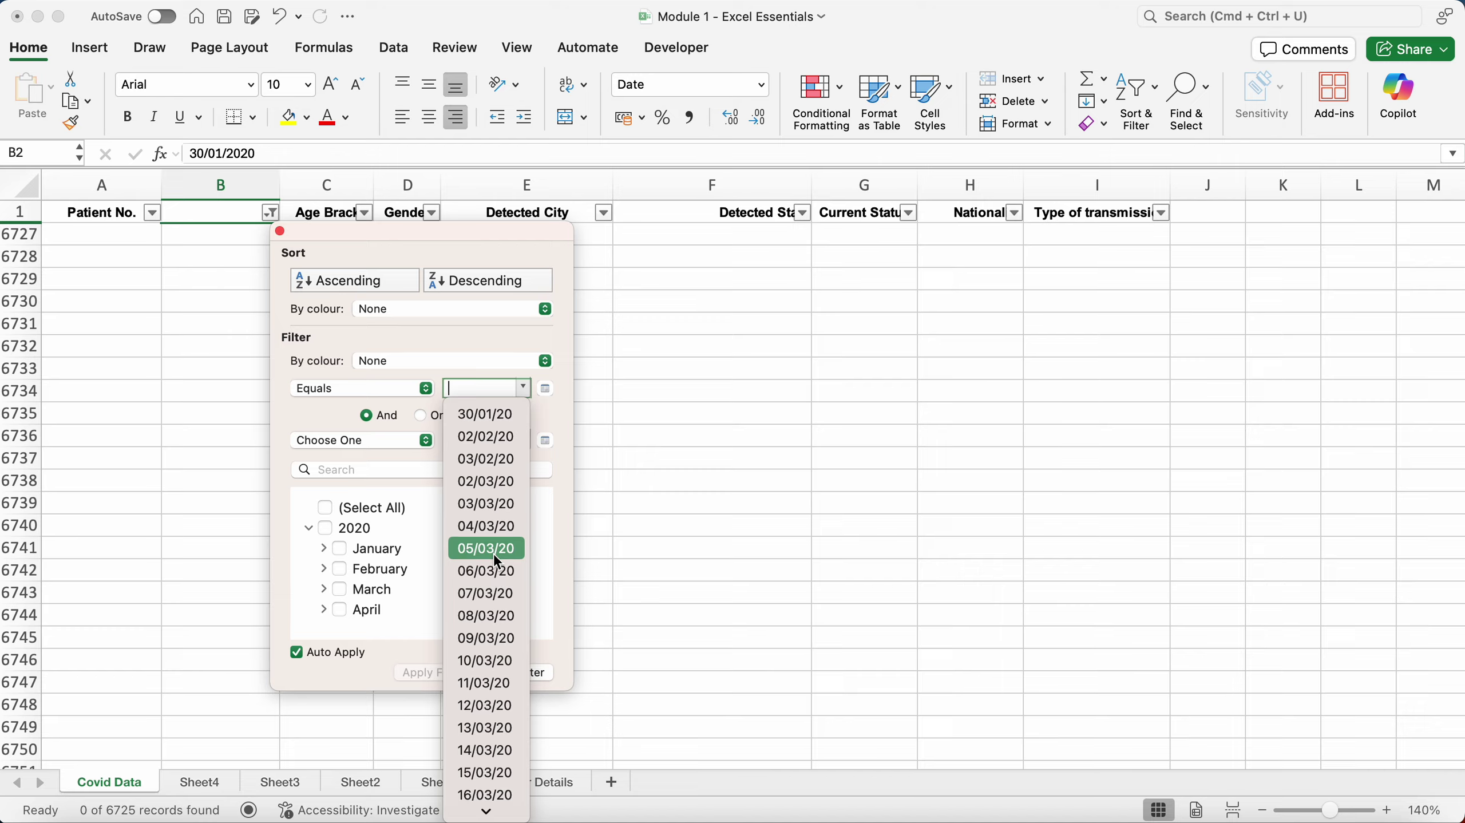
scroll(498, 635, down, 8)
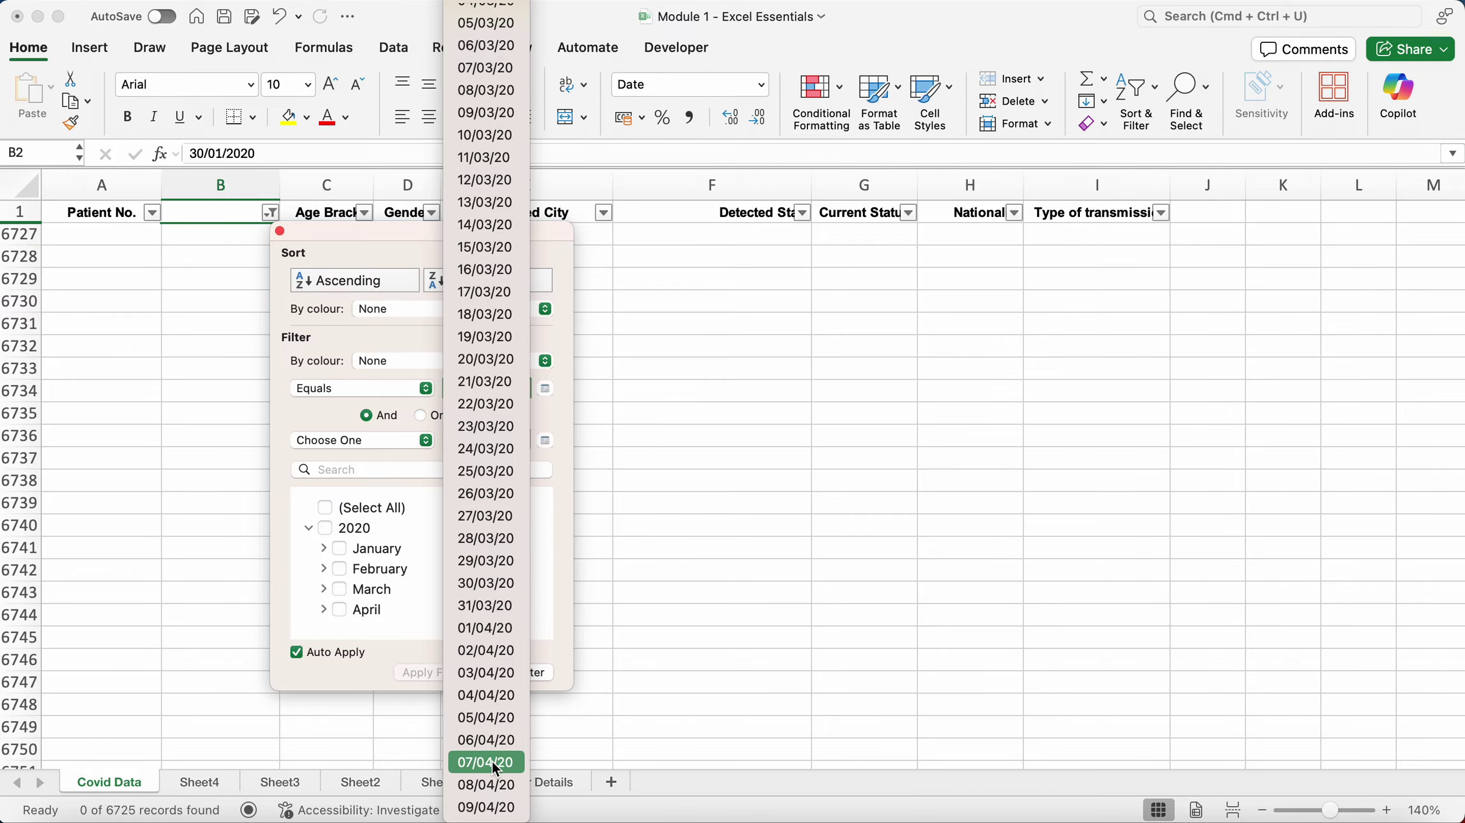
click(492, 342)
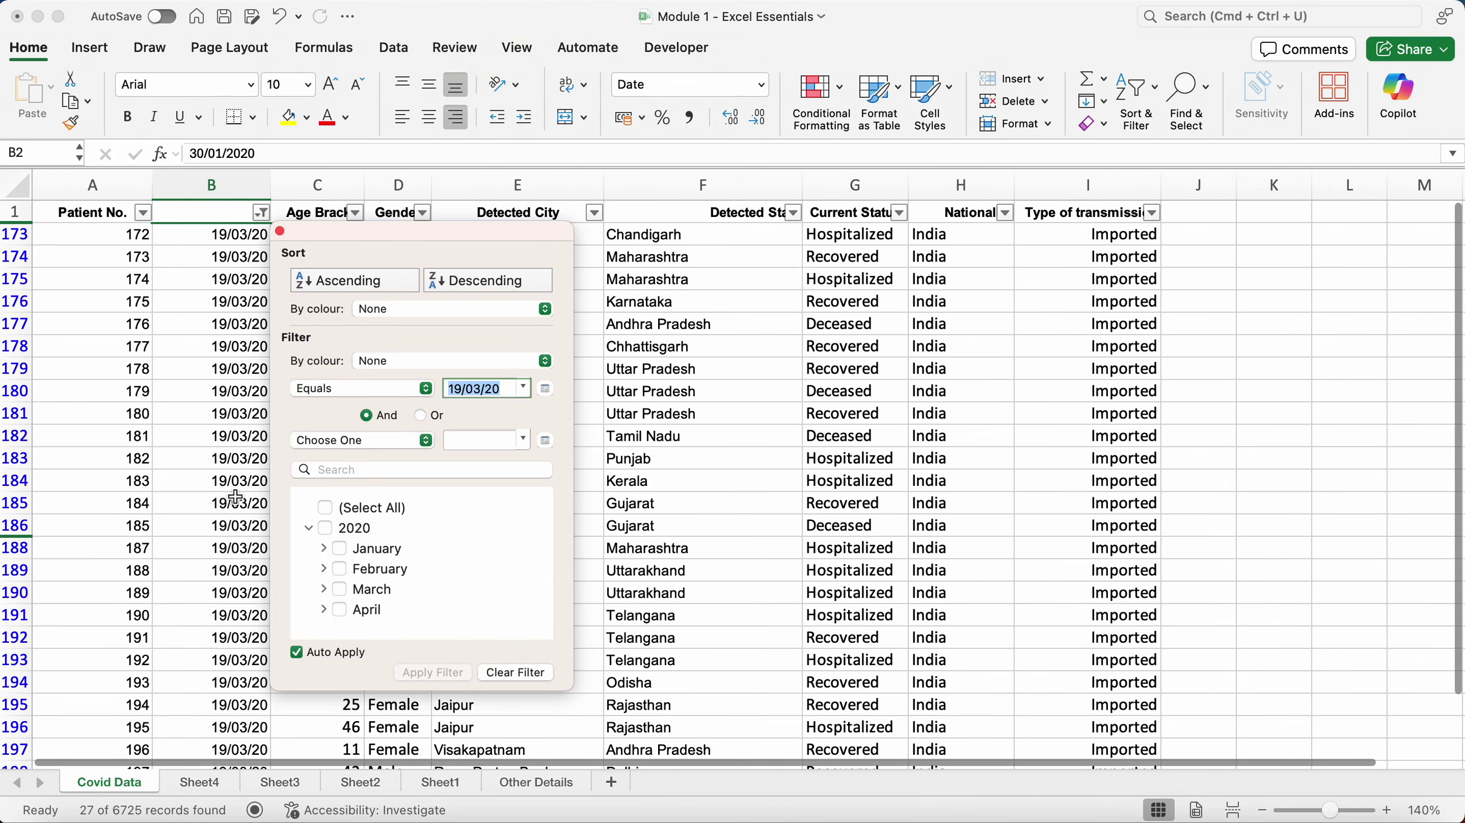
Step: Select the filtered dates from B173 downward and check them to the end of the list, returning to the header
click(242, 345)
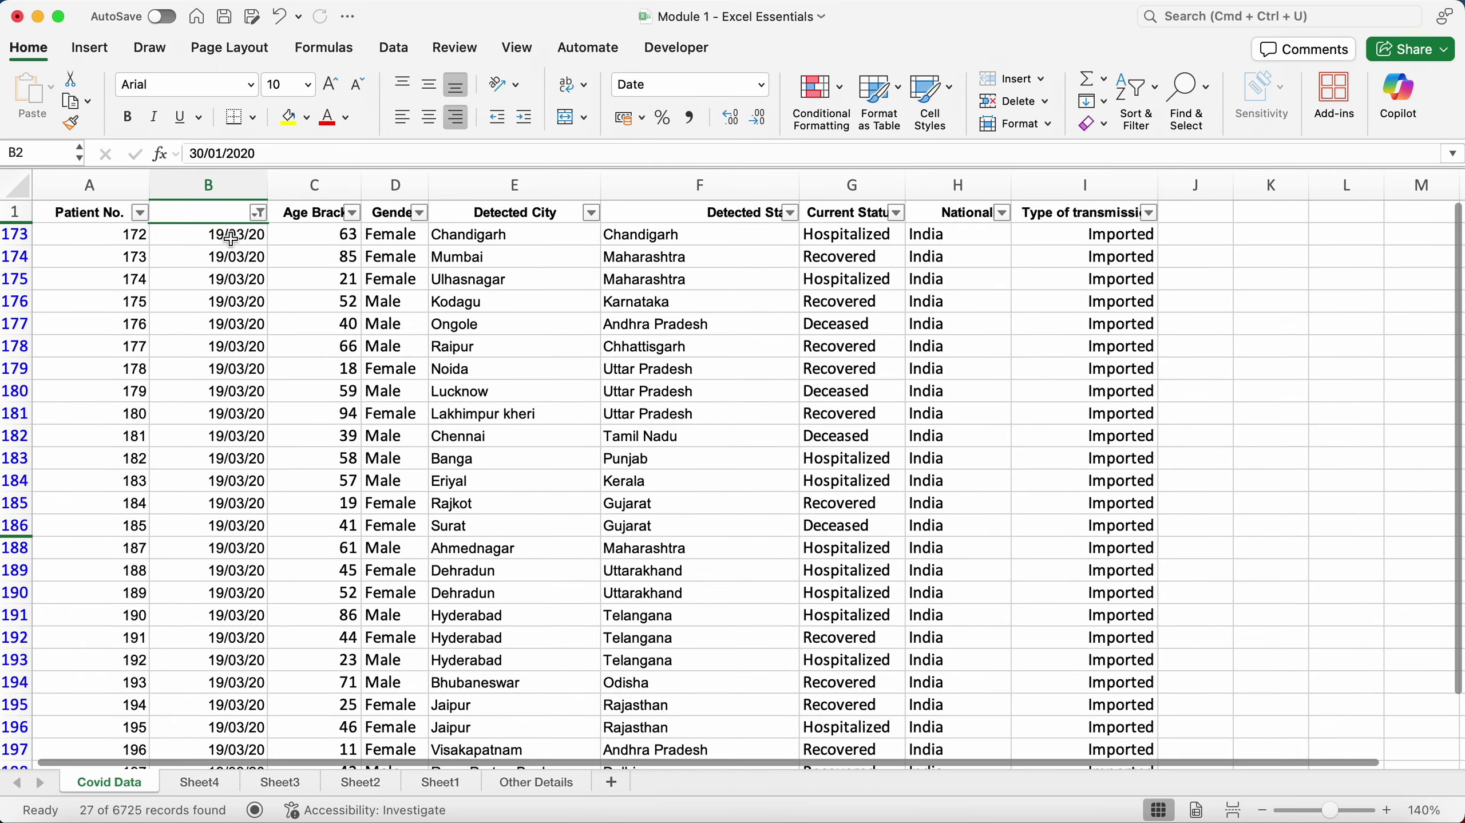
click(231, 236)
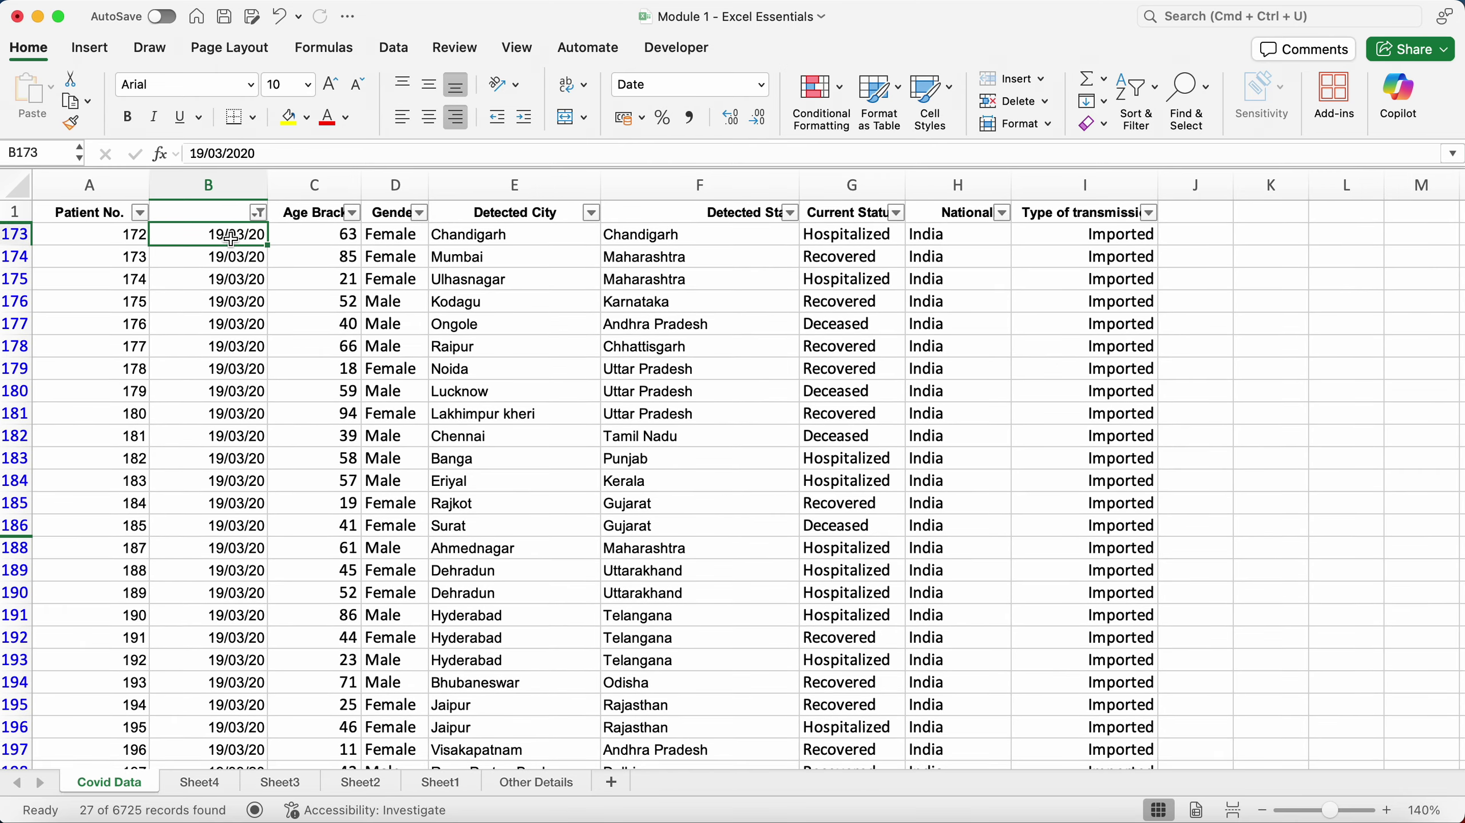
key(super+shift+Down)
scroll(280, 356, down, 1)
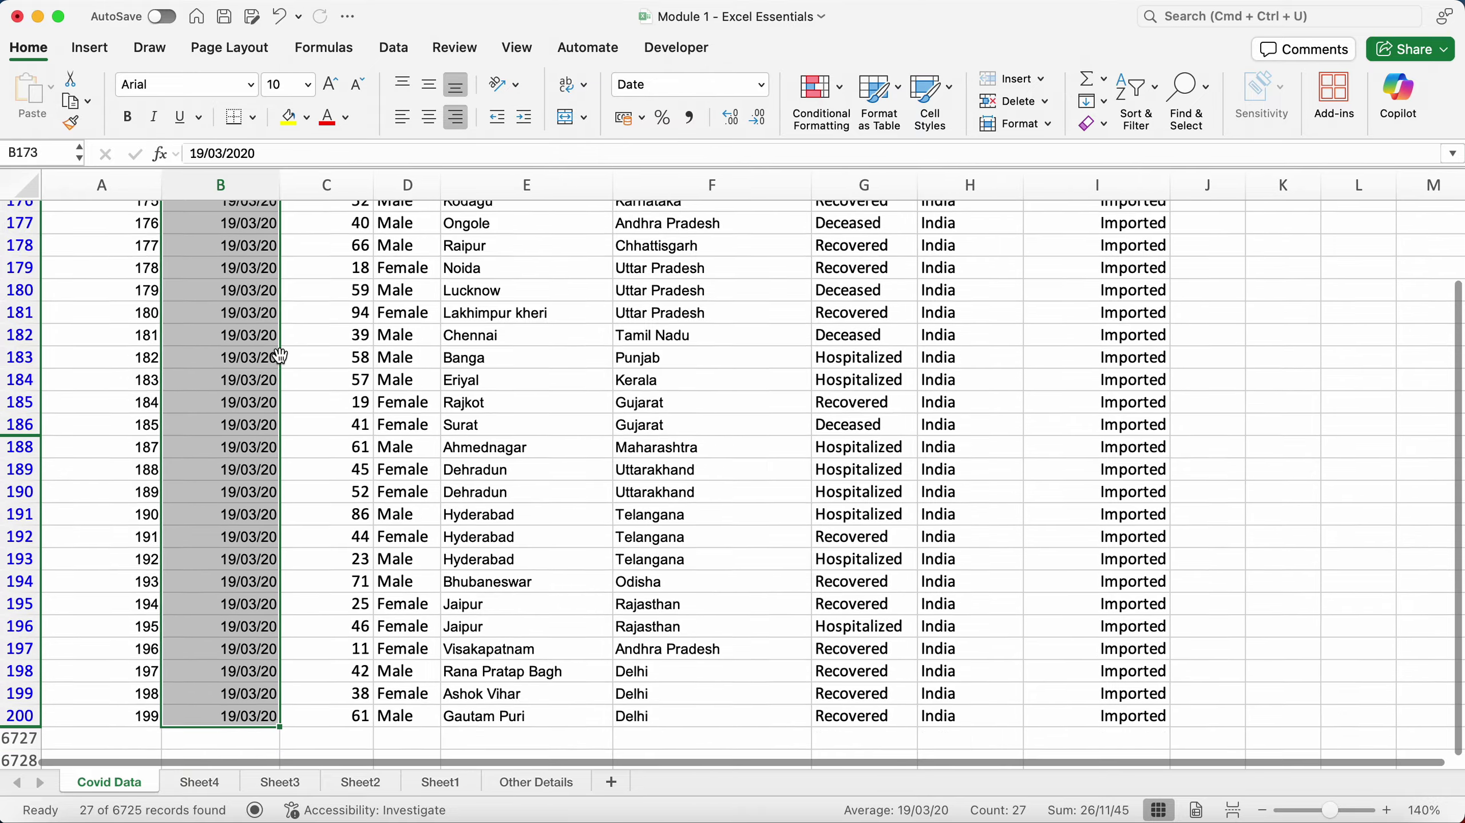
scroll(281, 356, down, 3)
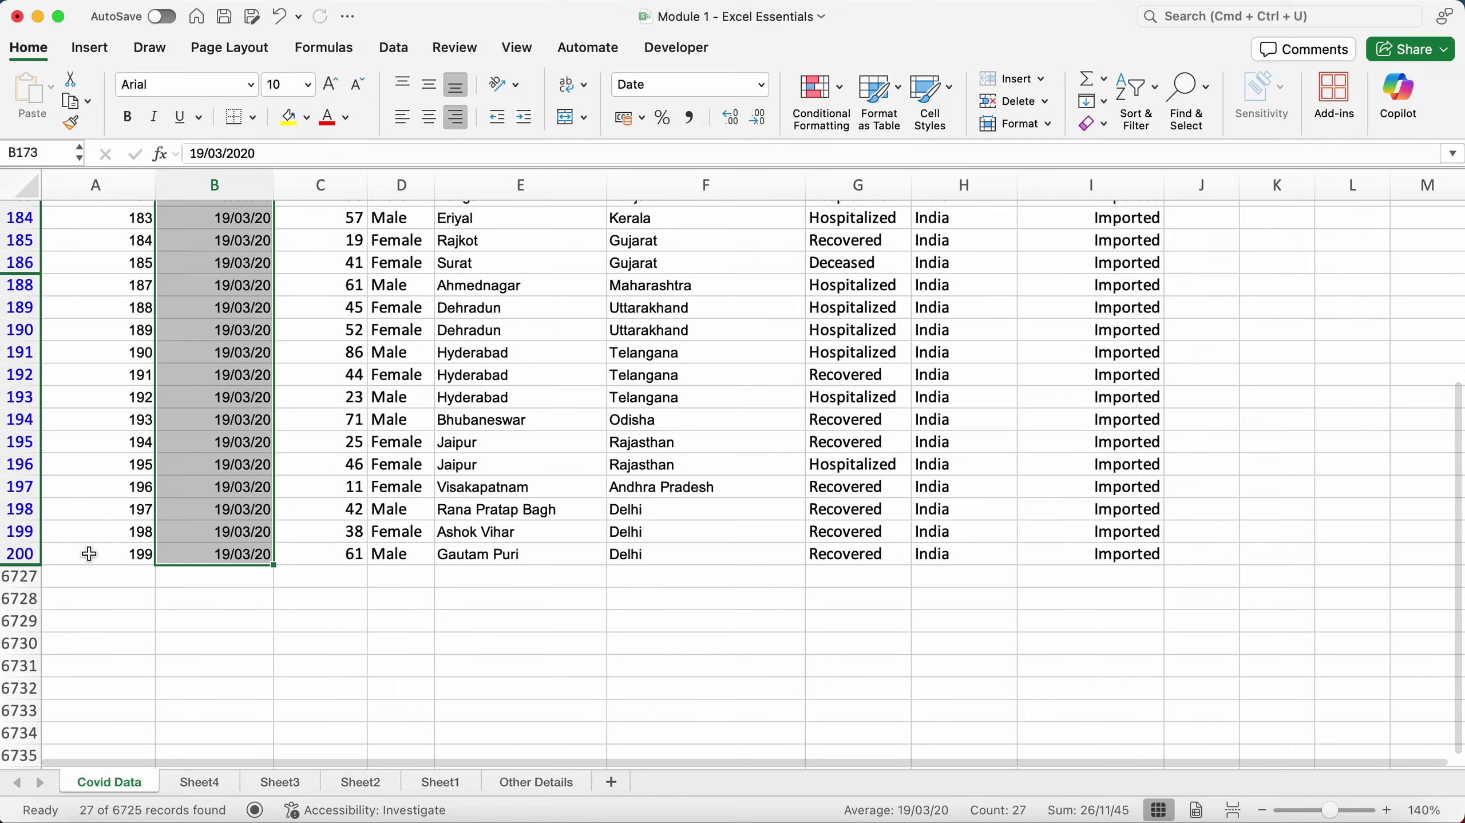
key(super+shift+Up)
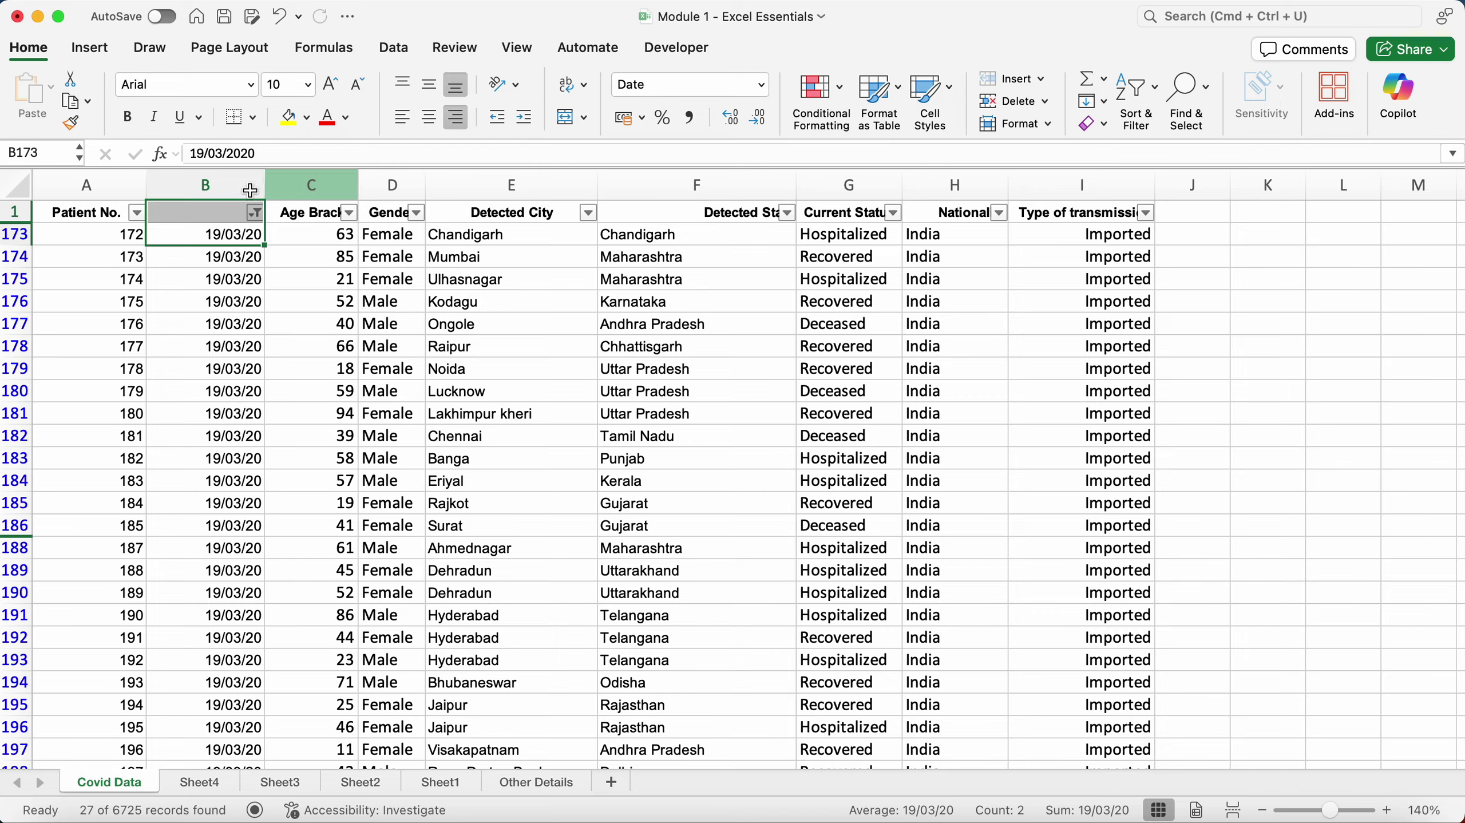
Step: Filter the date column to records before 19/03/2020, and switch the condition to After the same date
click(257, 213)
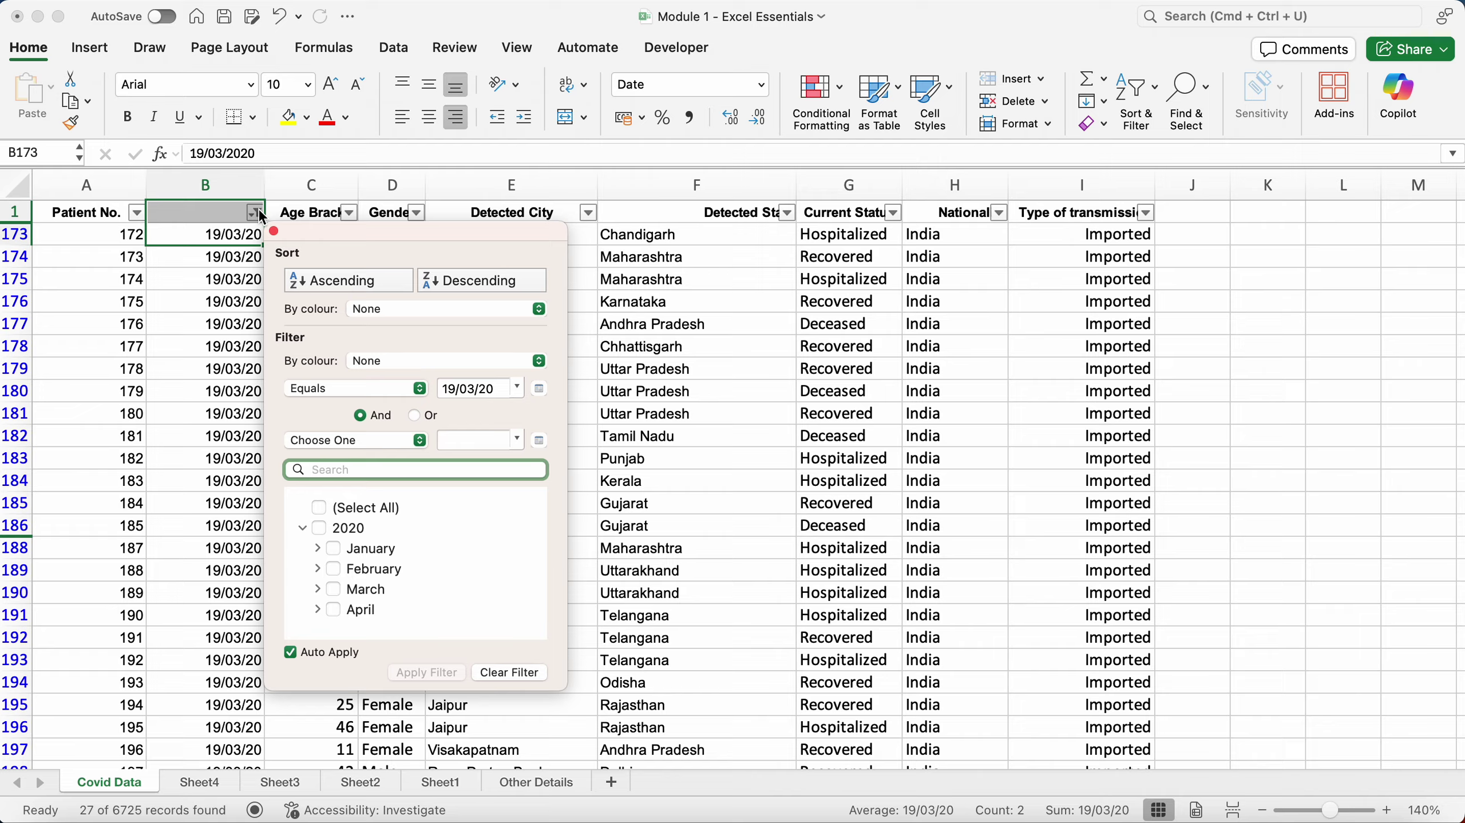
click(422, 391)
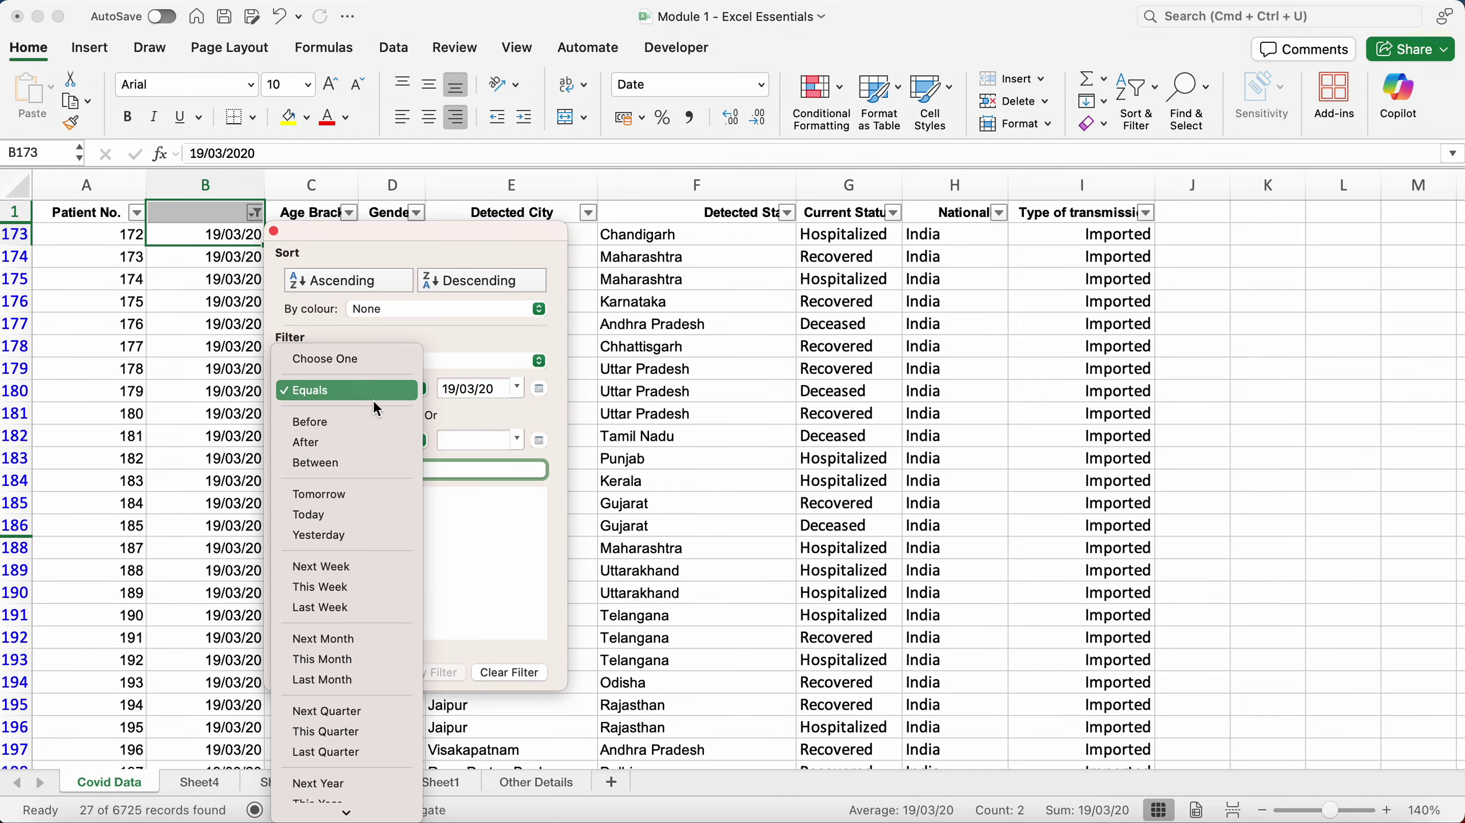
click(354, 422)
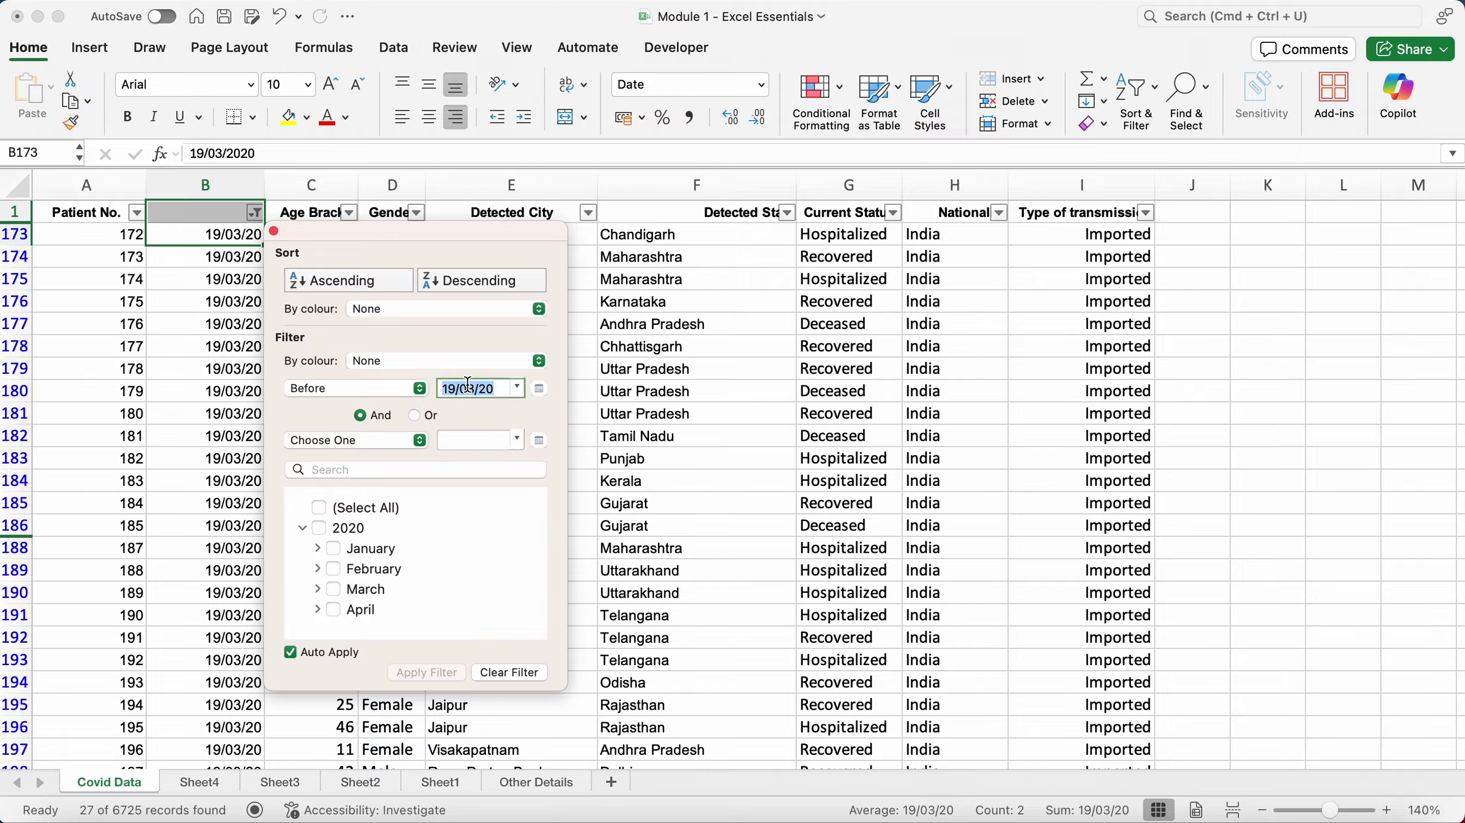
scroll(216, 403, up, 20)
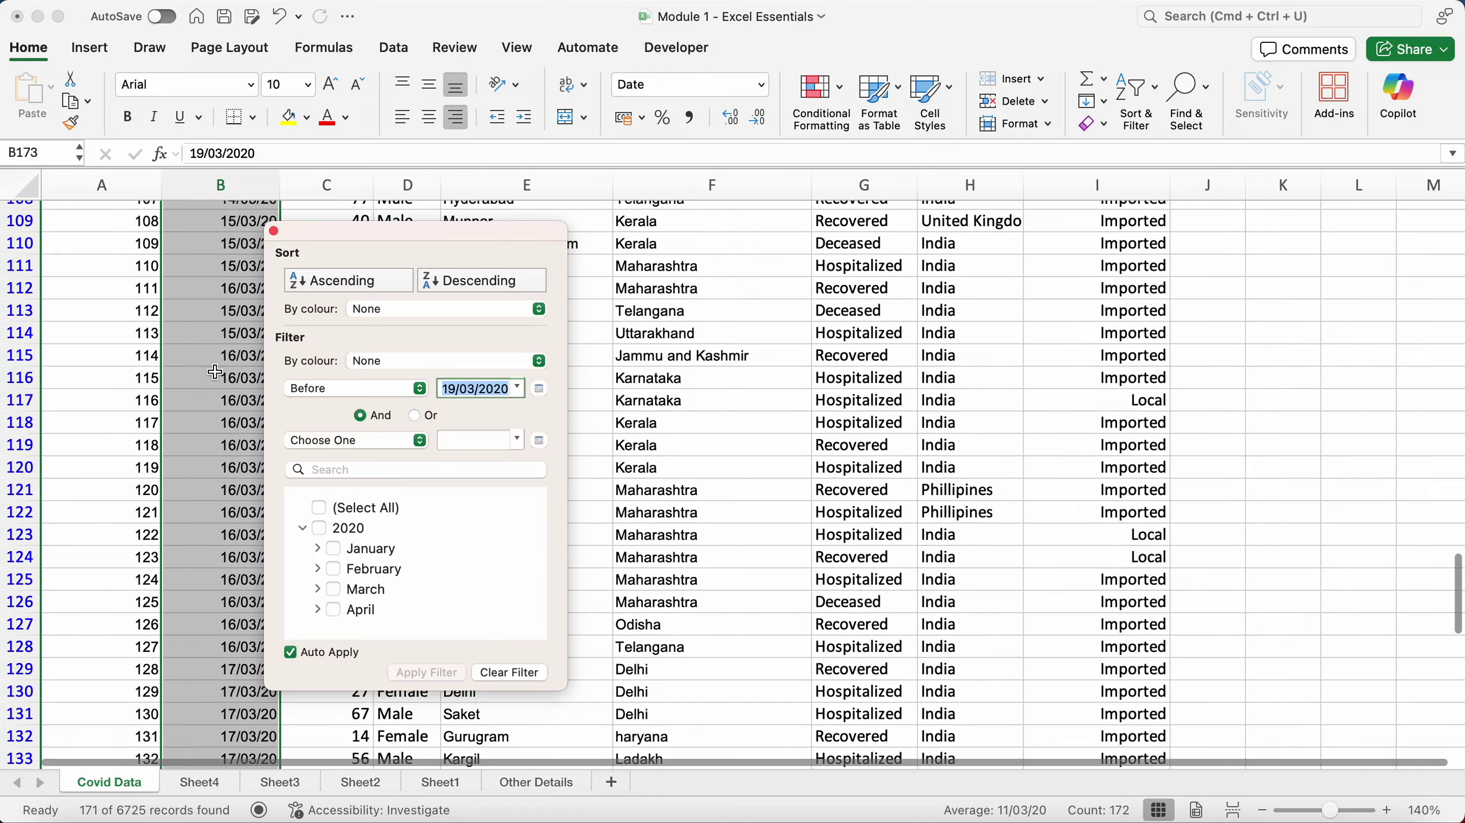
click(416, 390)
click(341, 411)
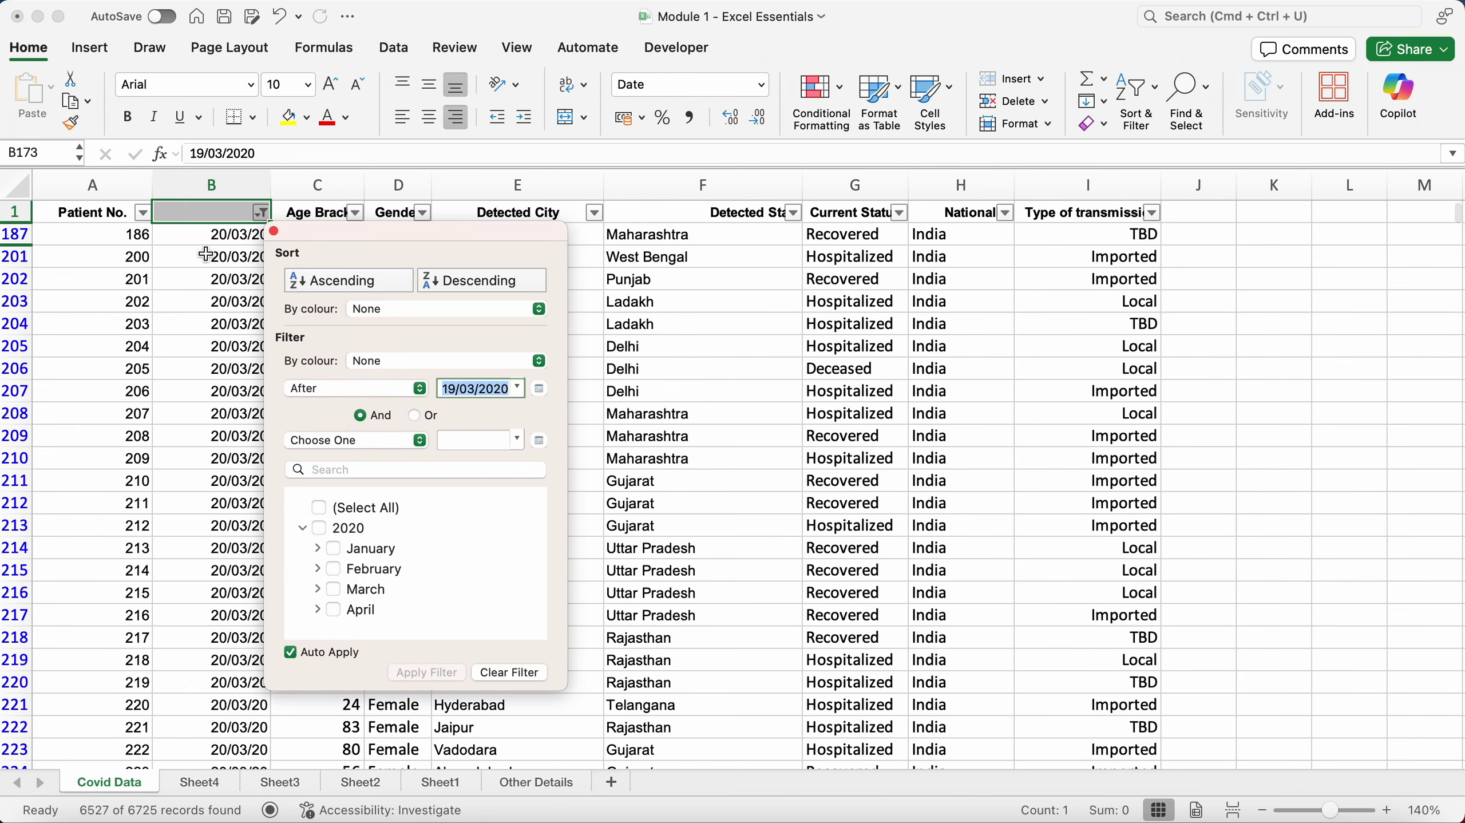
Step: Change the date filter to Between, with dates after 19/03/2020 and before 31/03/20
click(420, 390)
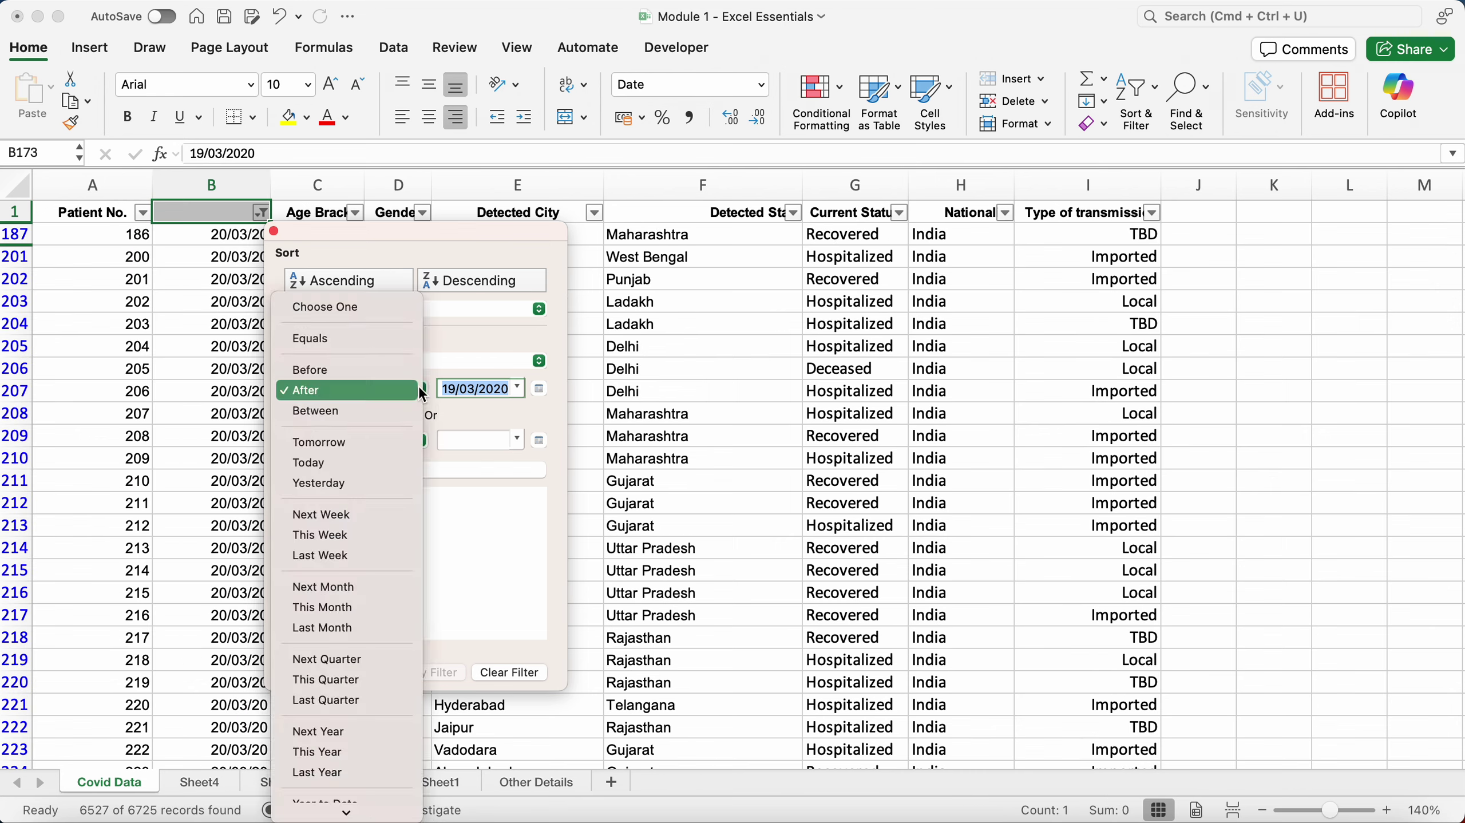
click(354, 410)
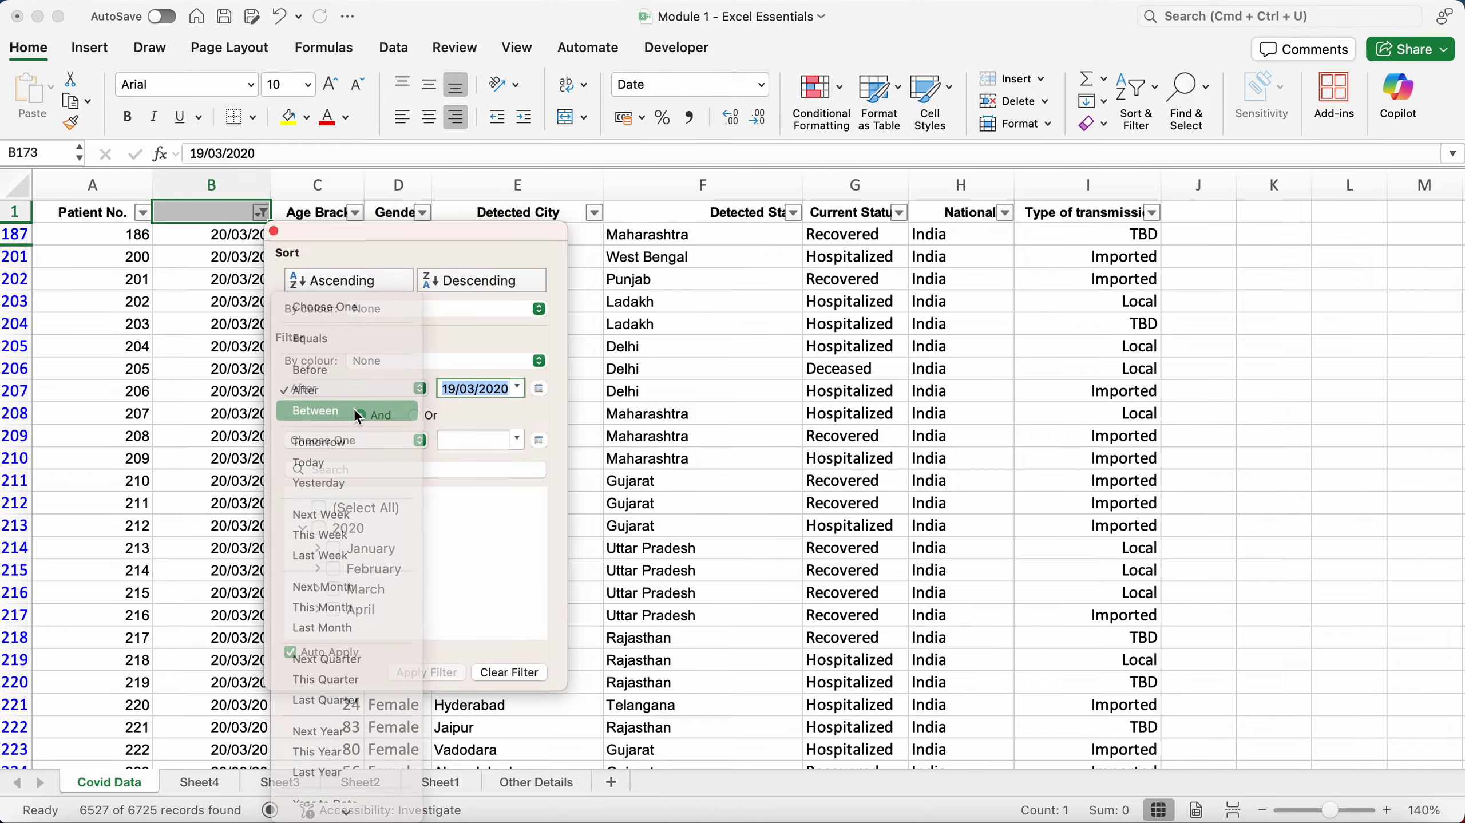
click(475, 440)
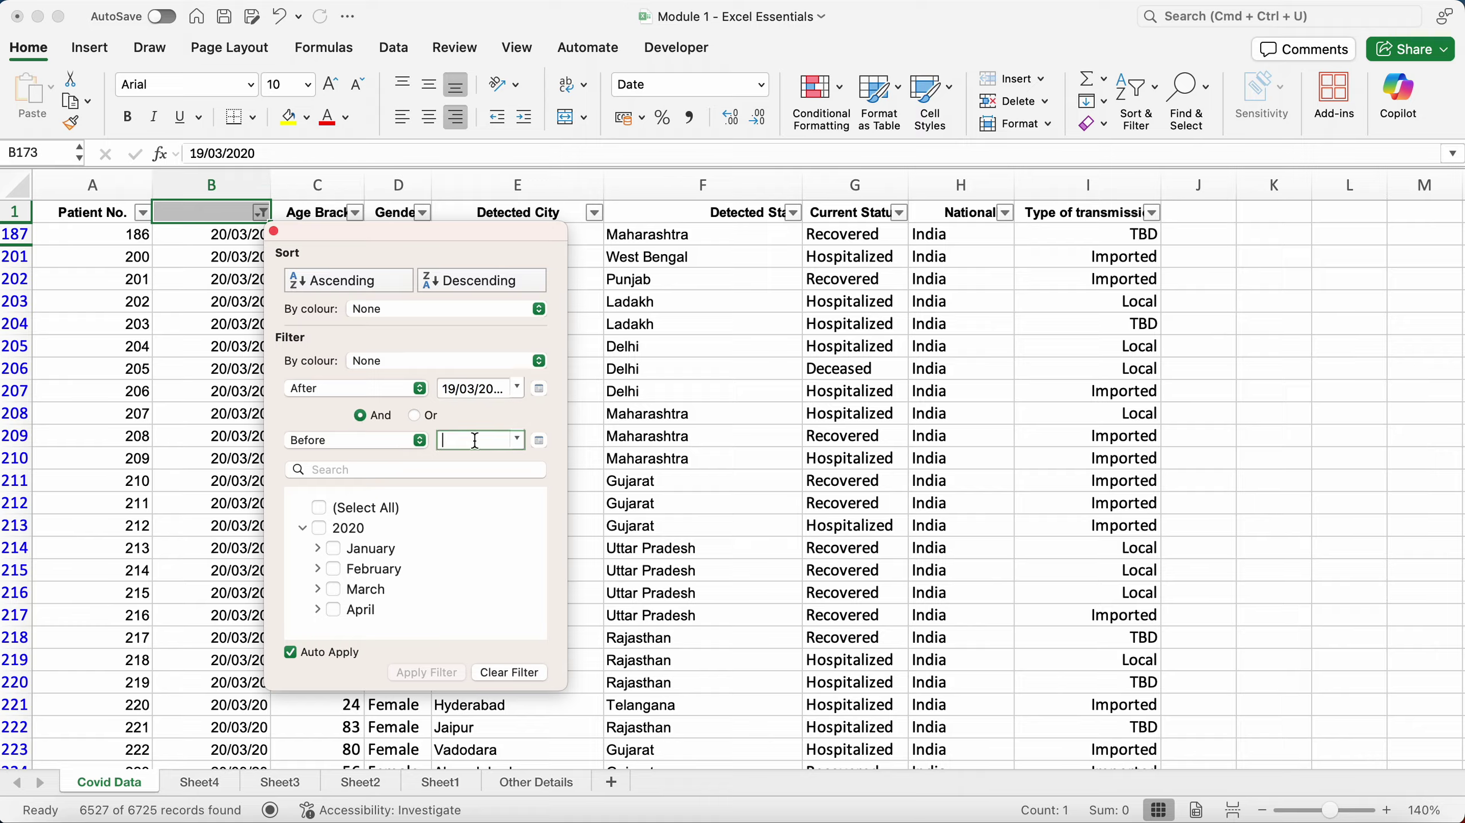
click(516, 441)
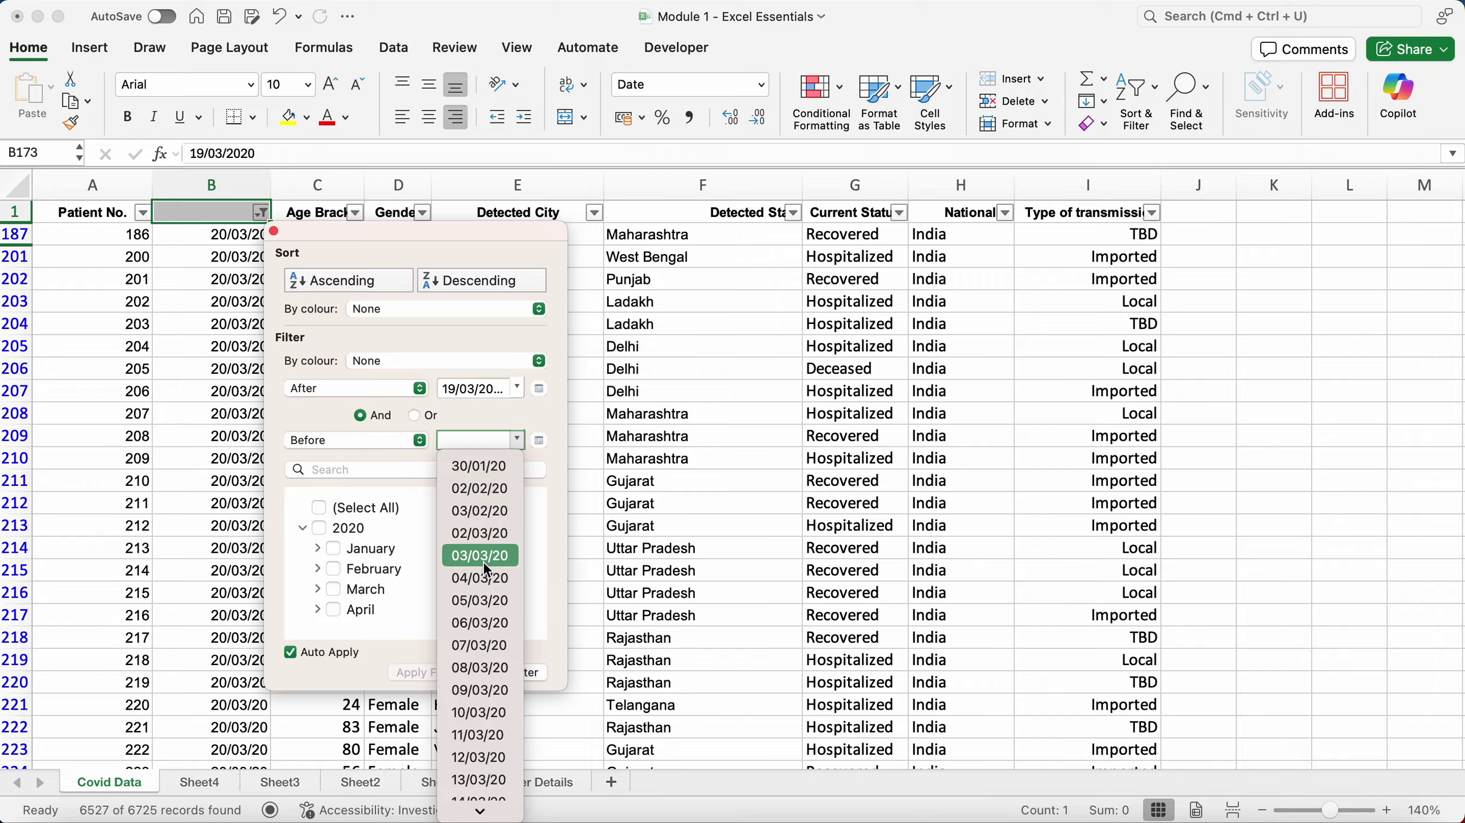
scroll(479, 605, down, 10)
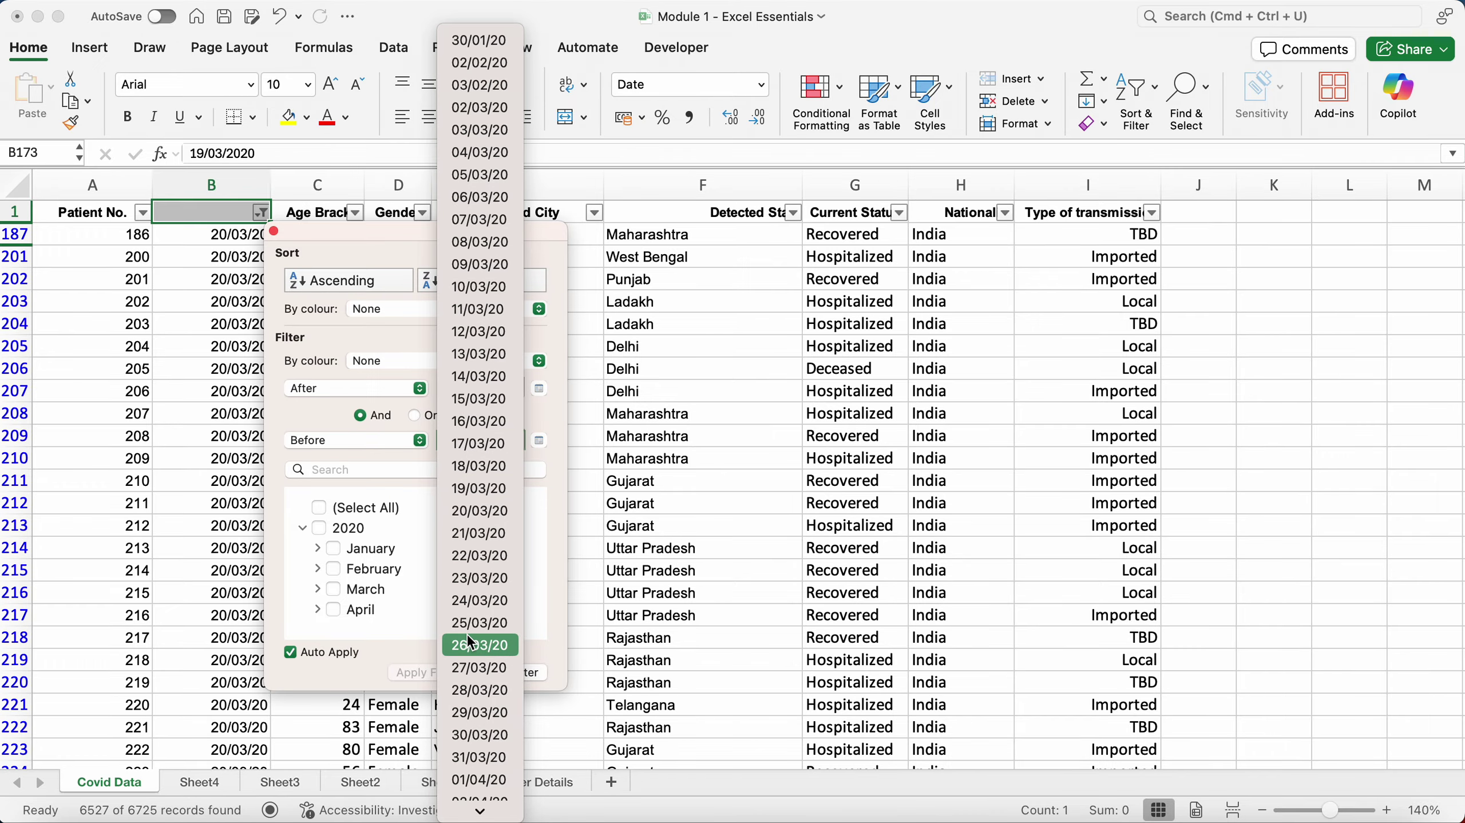
click(476, 604)
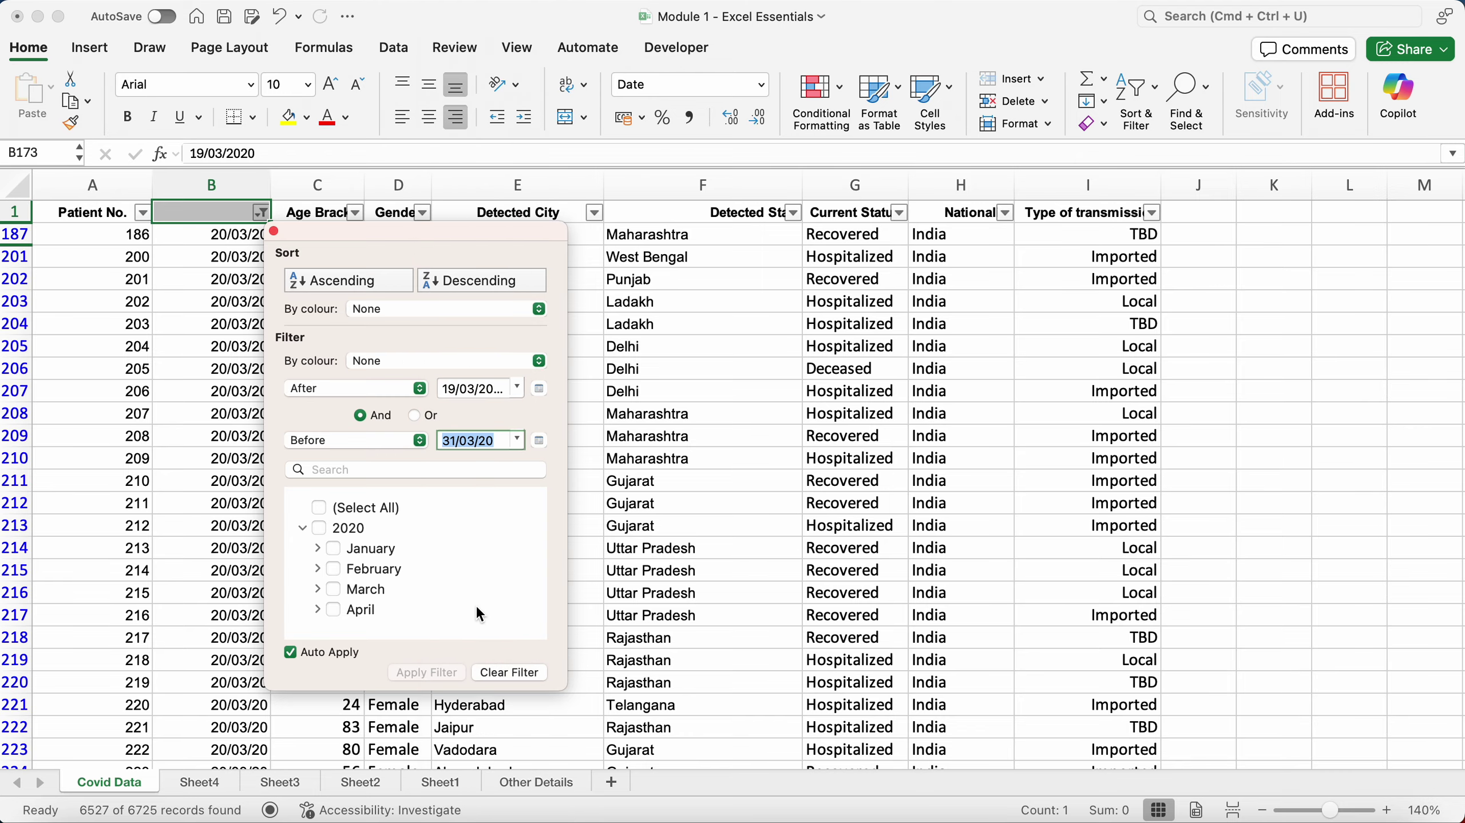
click(352, 442)
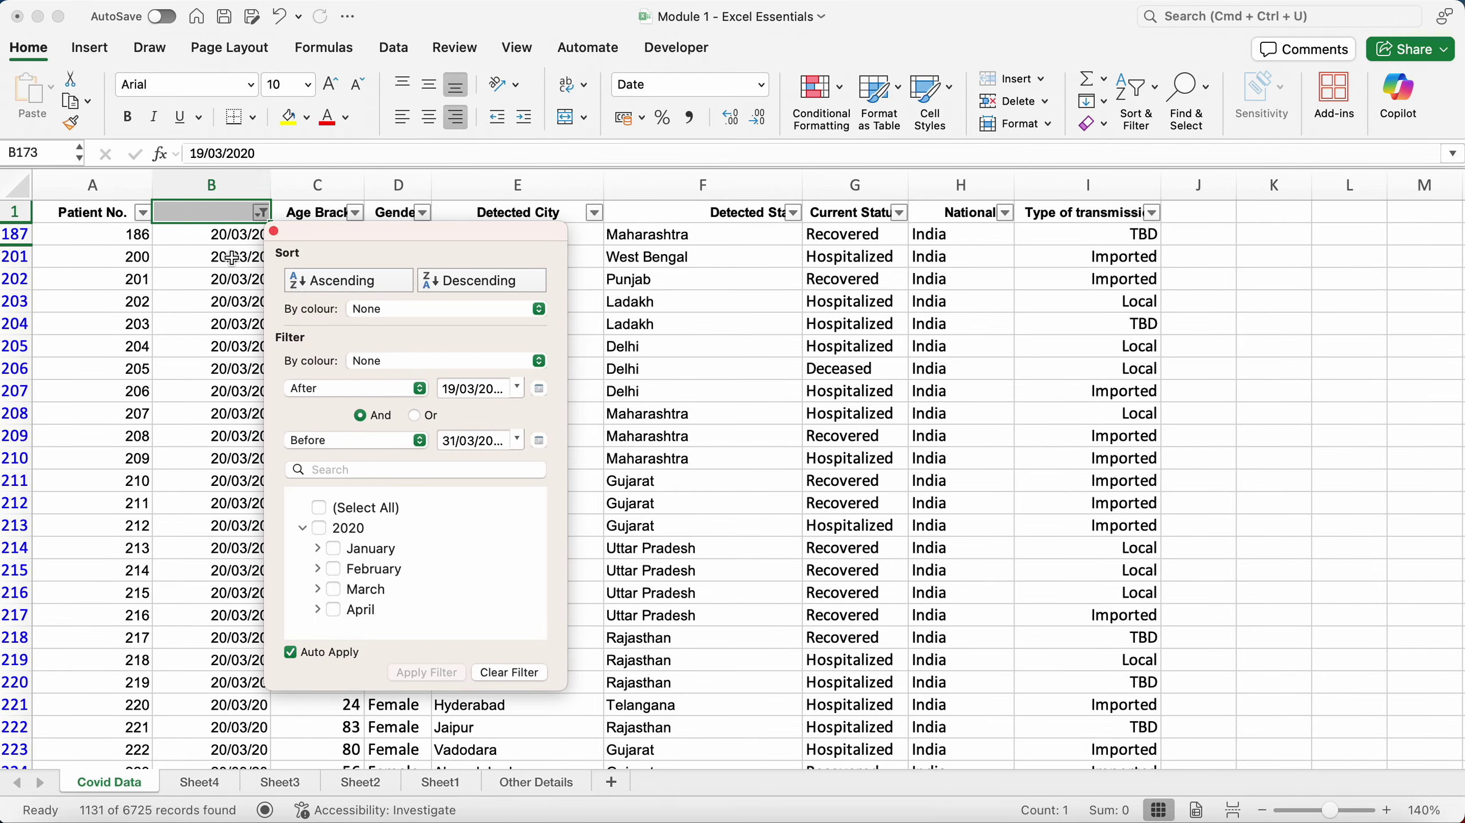
Step: Examine the dates in the filtered rows down to the last record and back up to check the range
scroll(262, 519, down, 20)
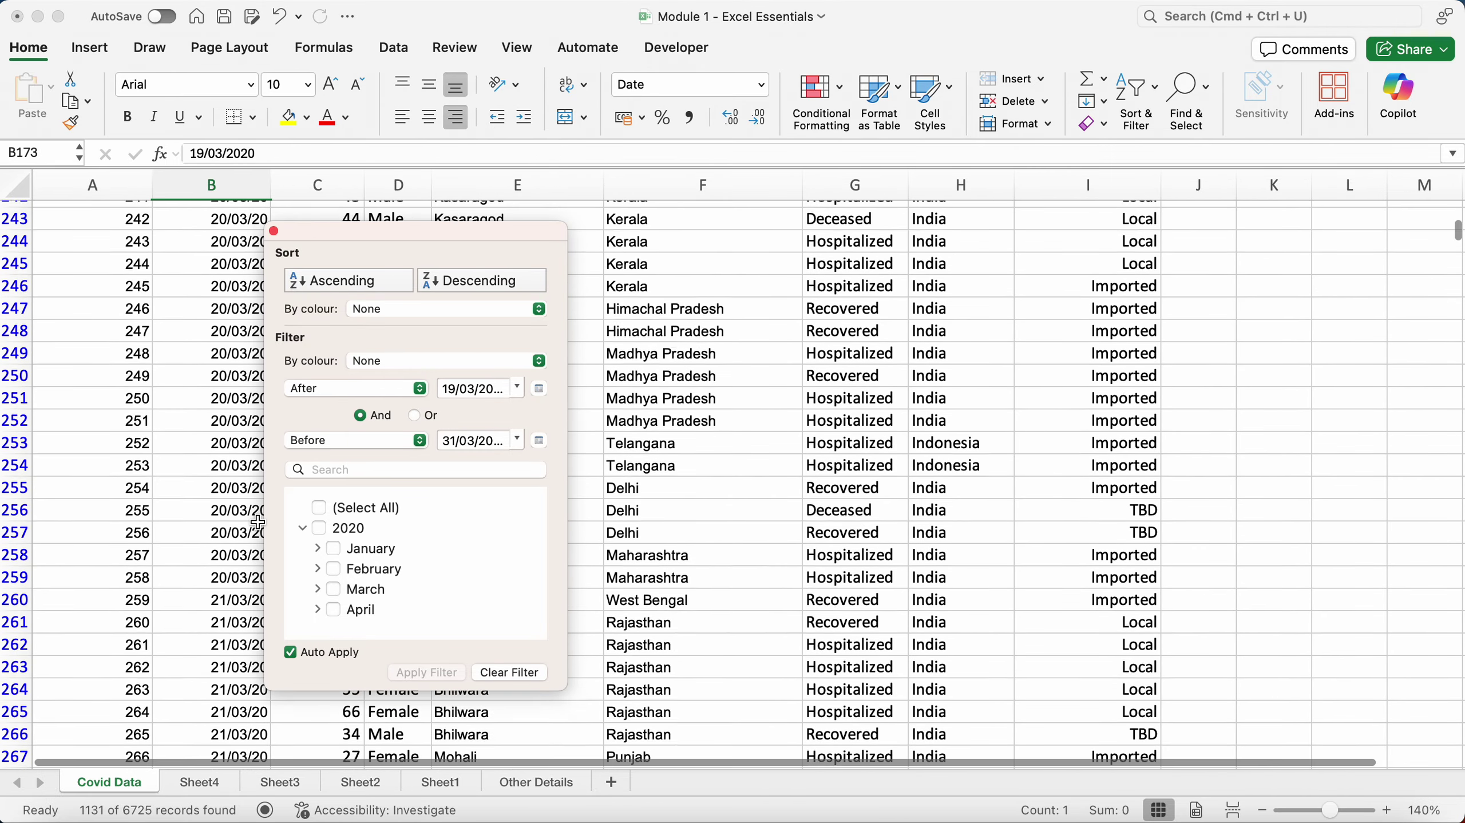
scroll(259, 521, down, 20)
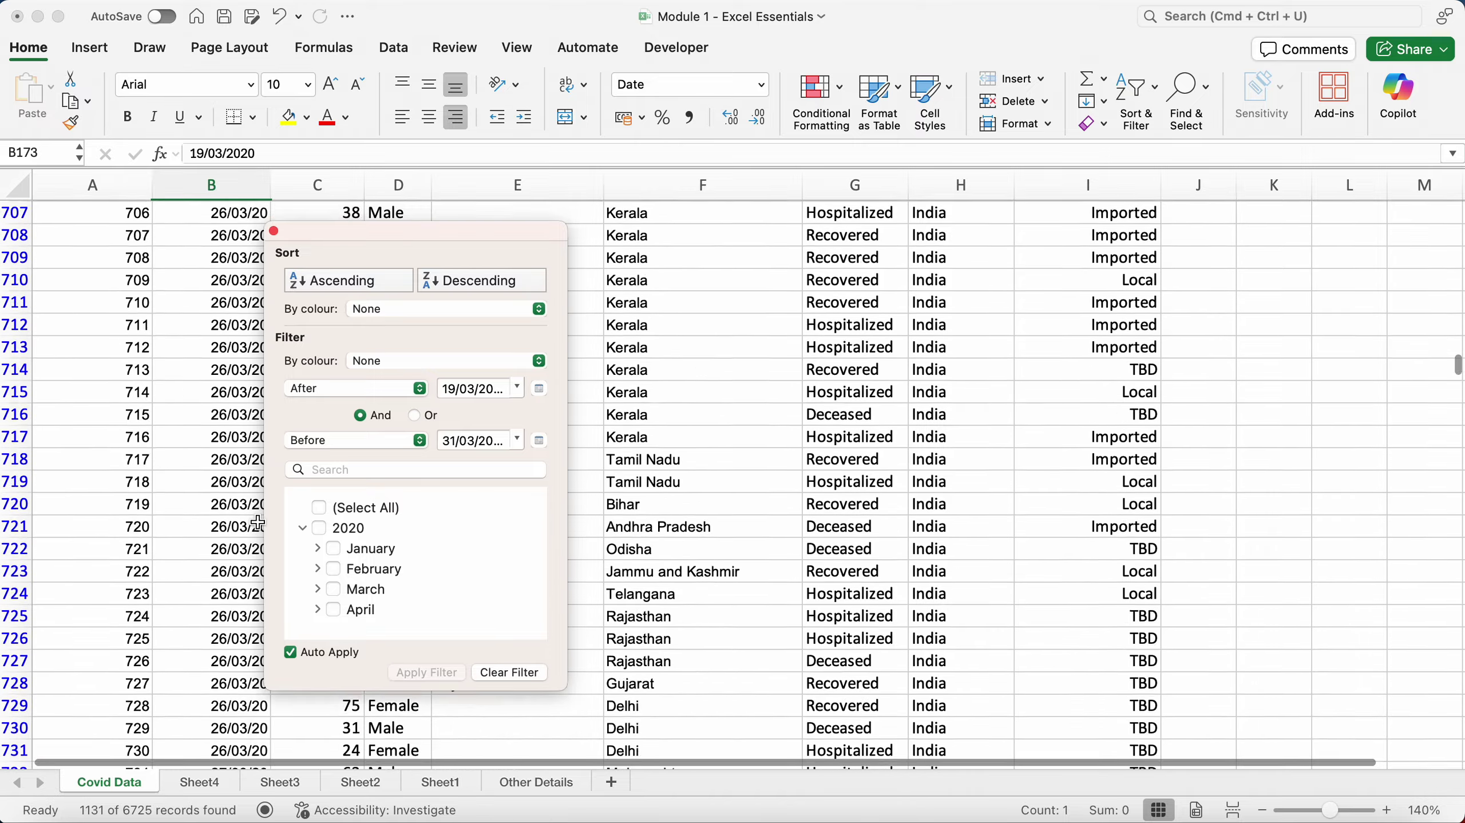
scroll(258, 521, down, 20)
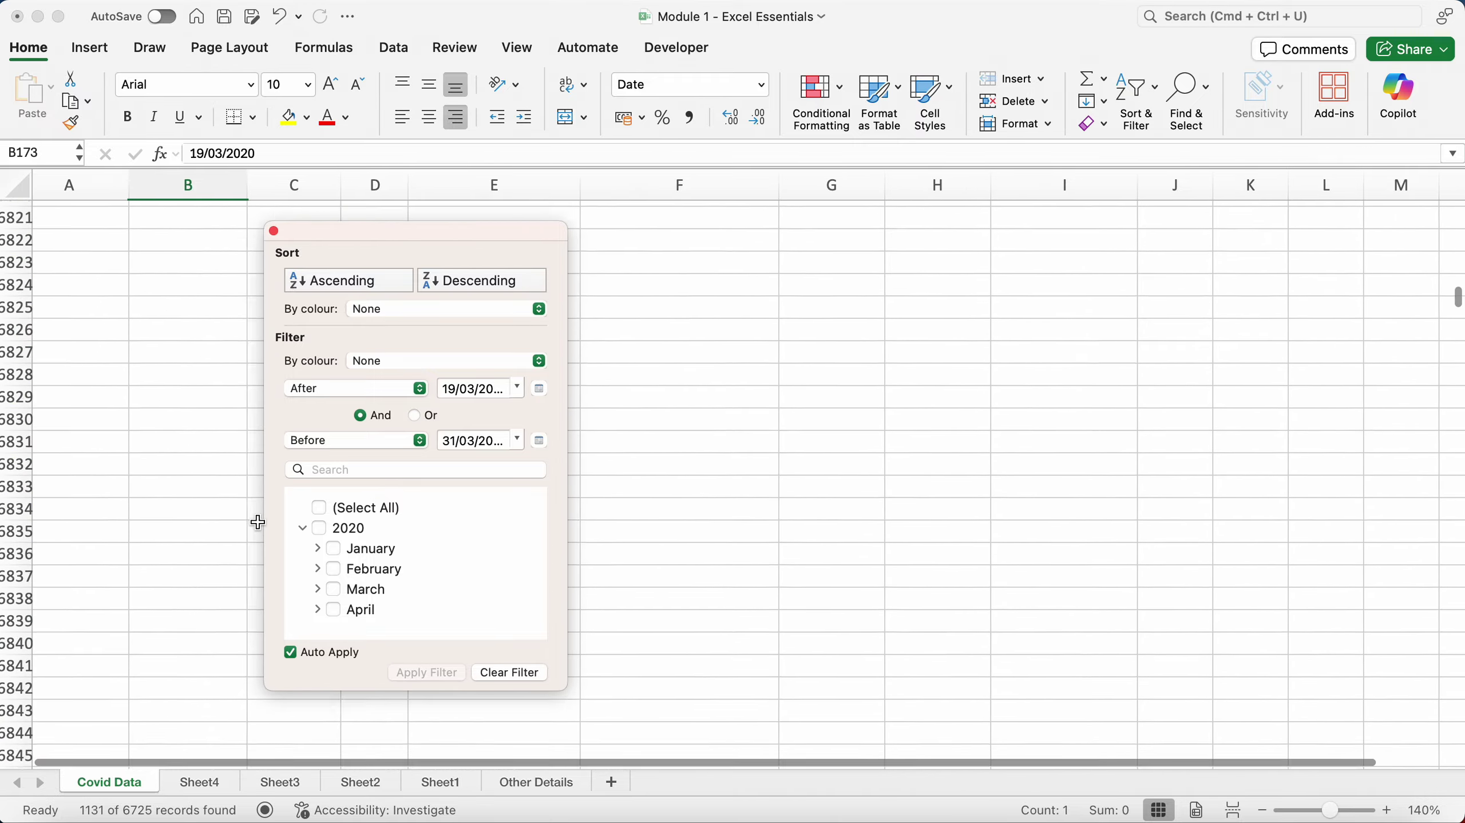
scroll(258, 521, up, 15)
scroll(231, 496, down, 5)
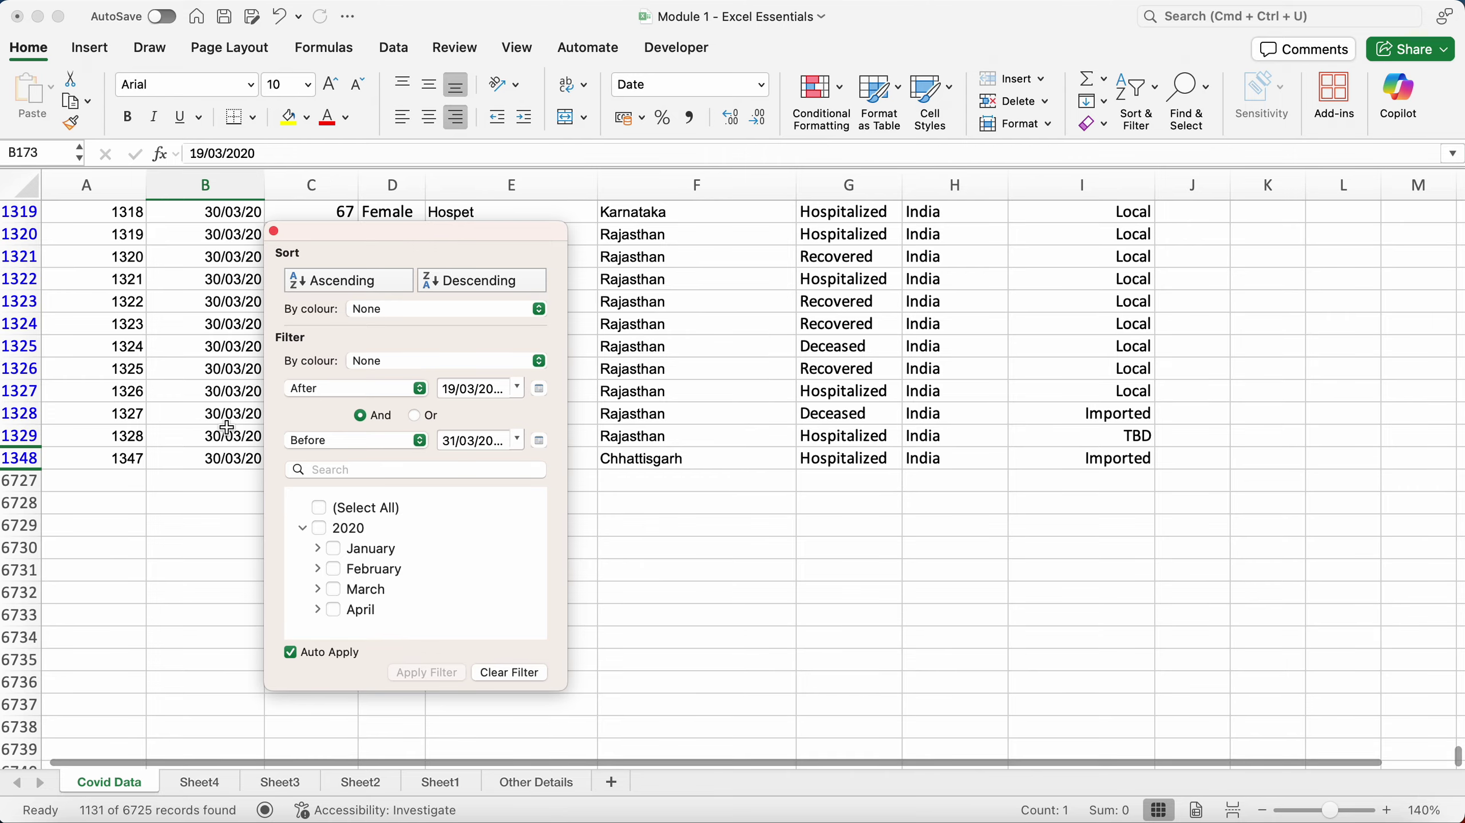
scroll(219, 427, up, 20)
scroll(227, 427, up, 20)
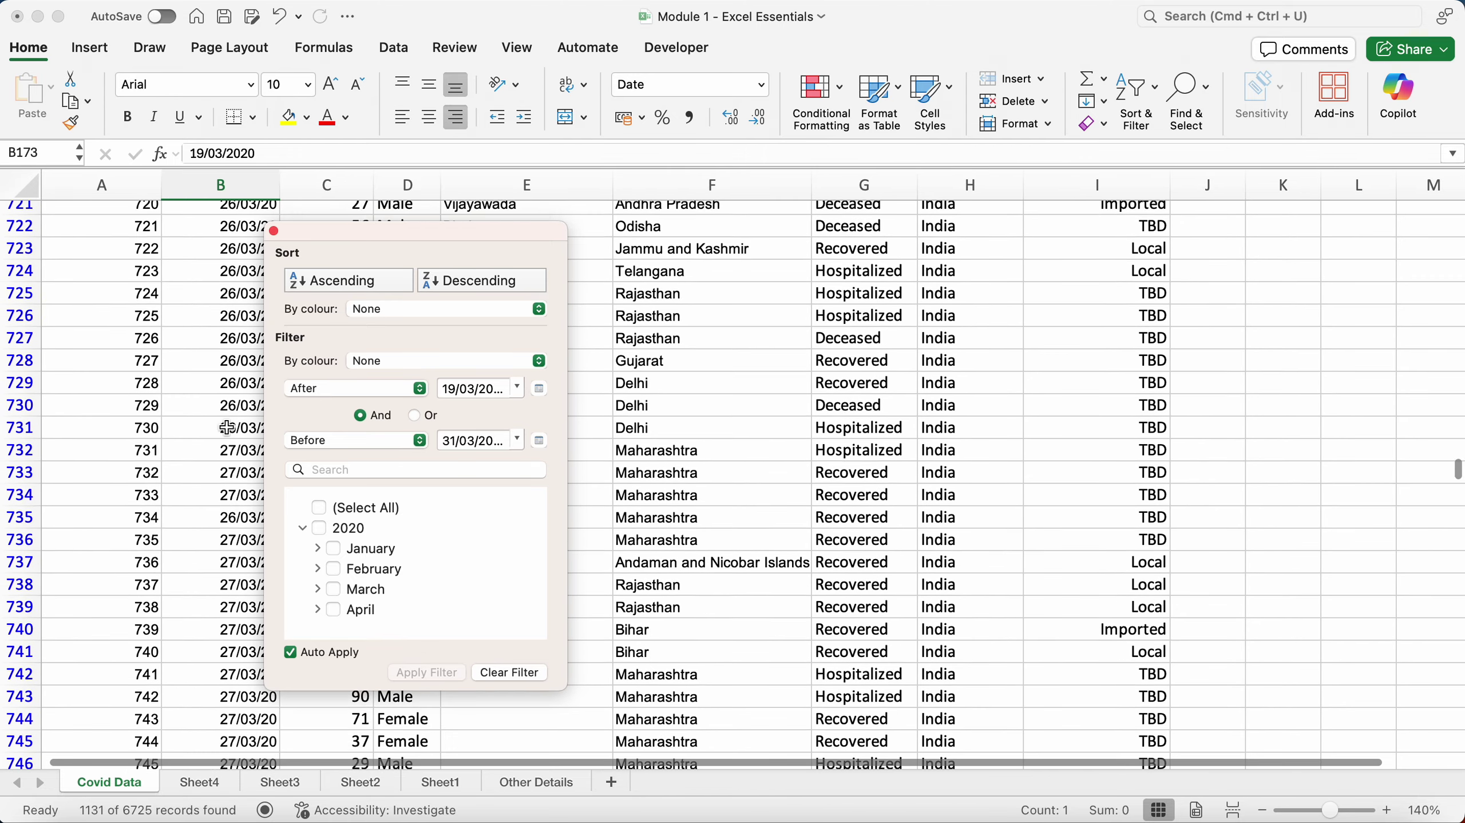
scroll(227, 428, up, 3)
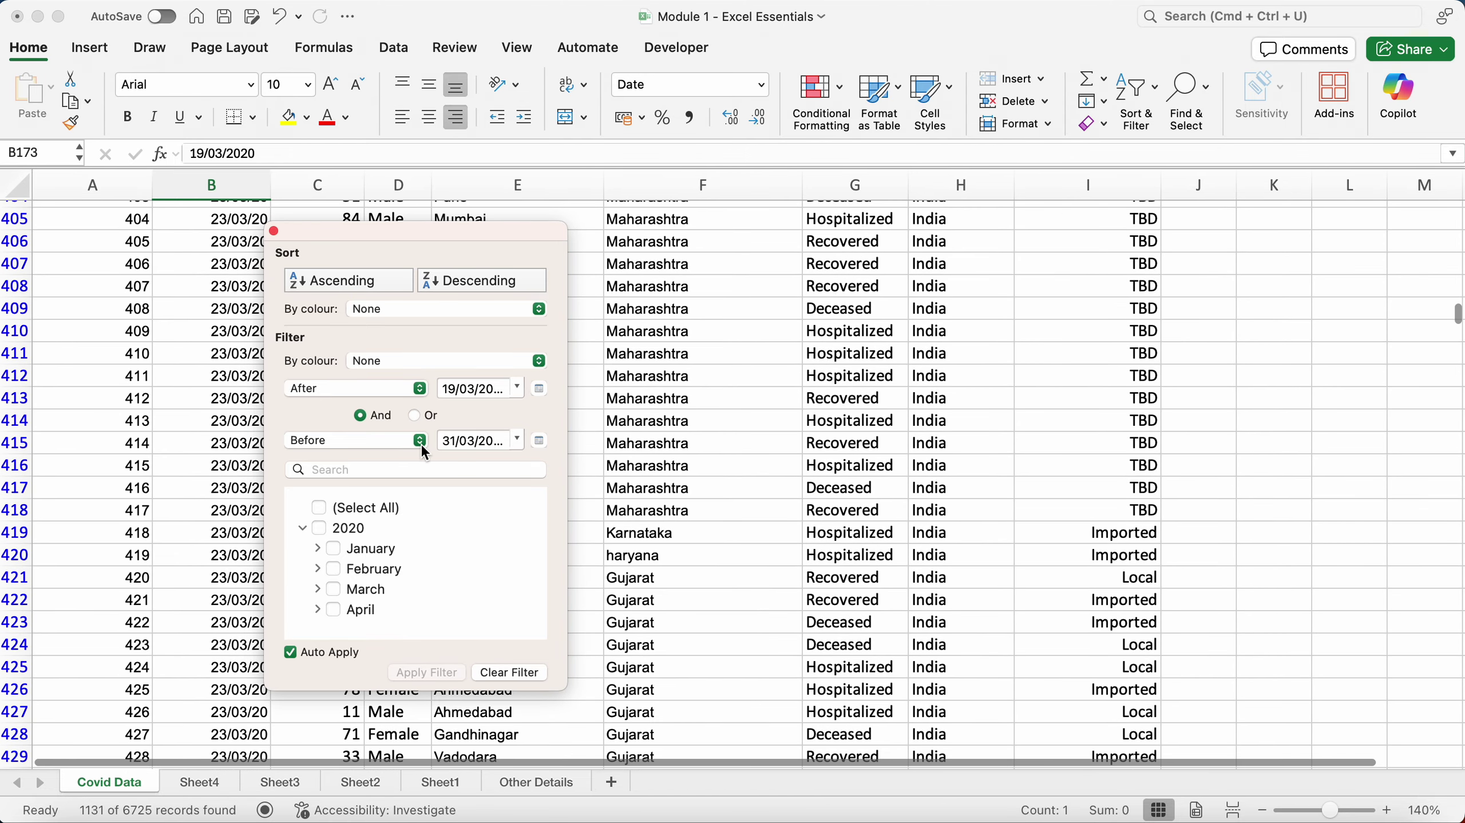
Step: Review the relative date conditions for weeks, months, quarters and years, and close the filter without changing the condition
click(421, 388)
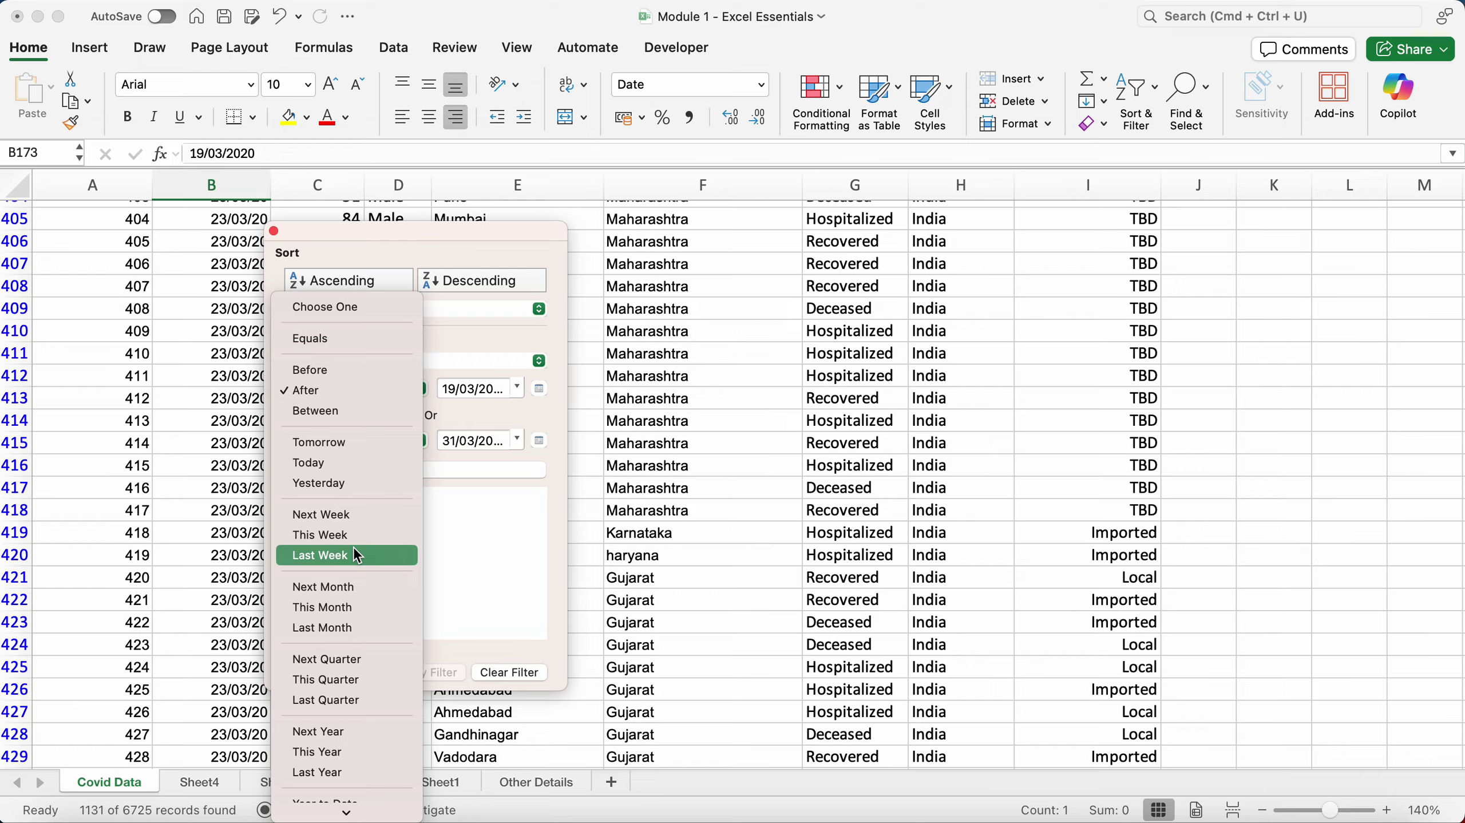
scroll(357, 555, down, 1)
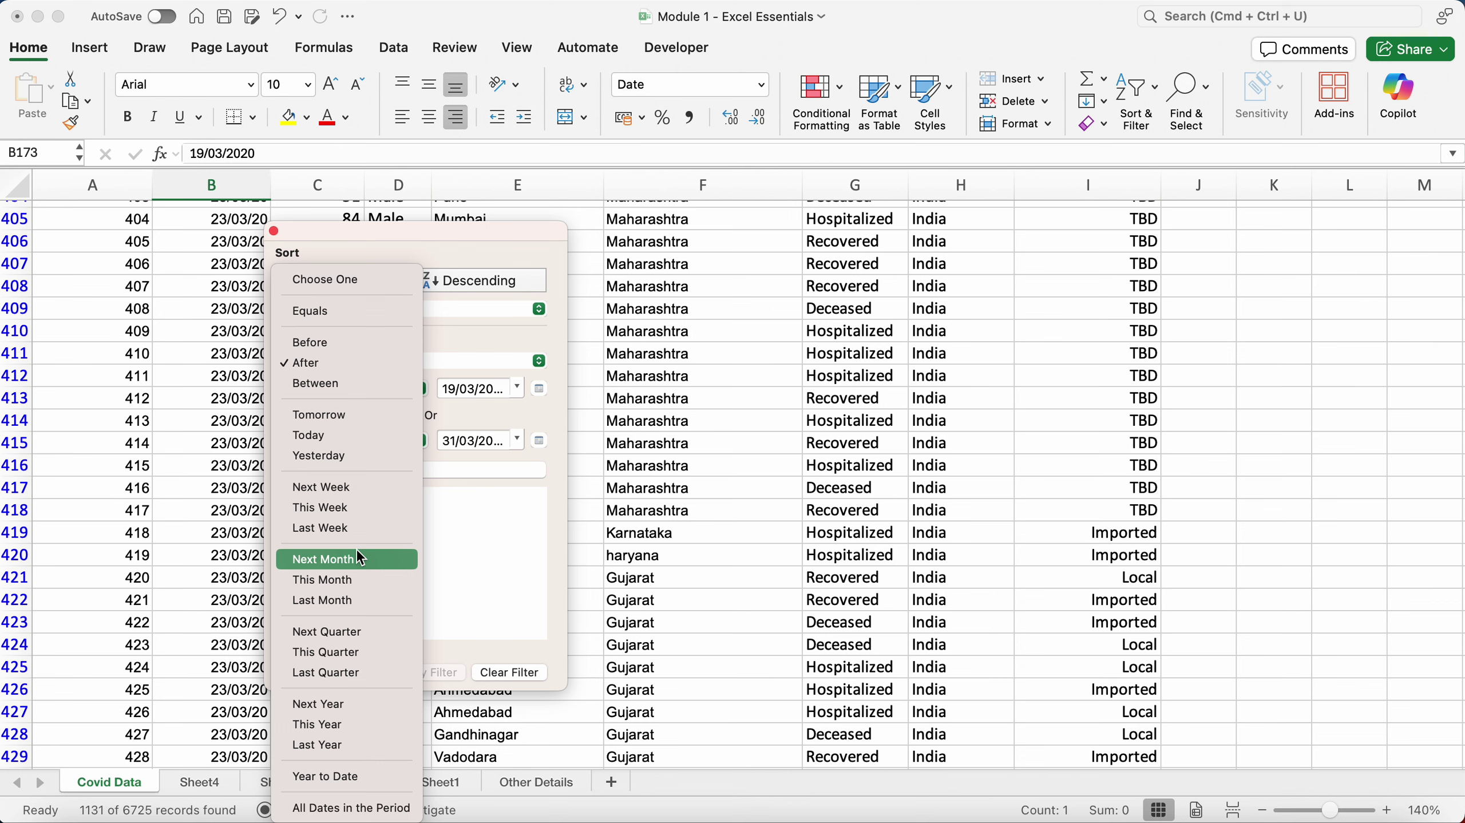
click(553, 531)
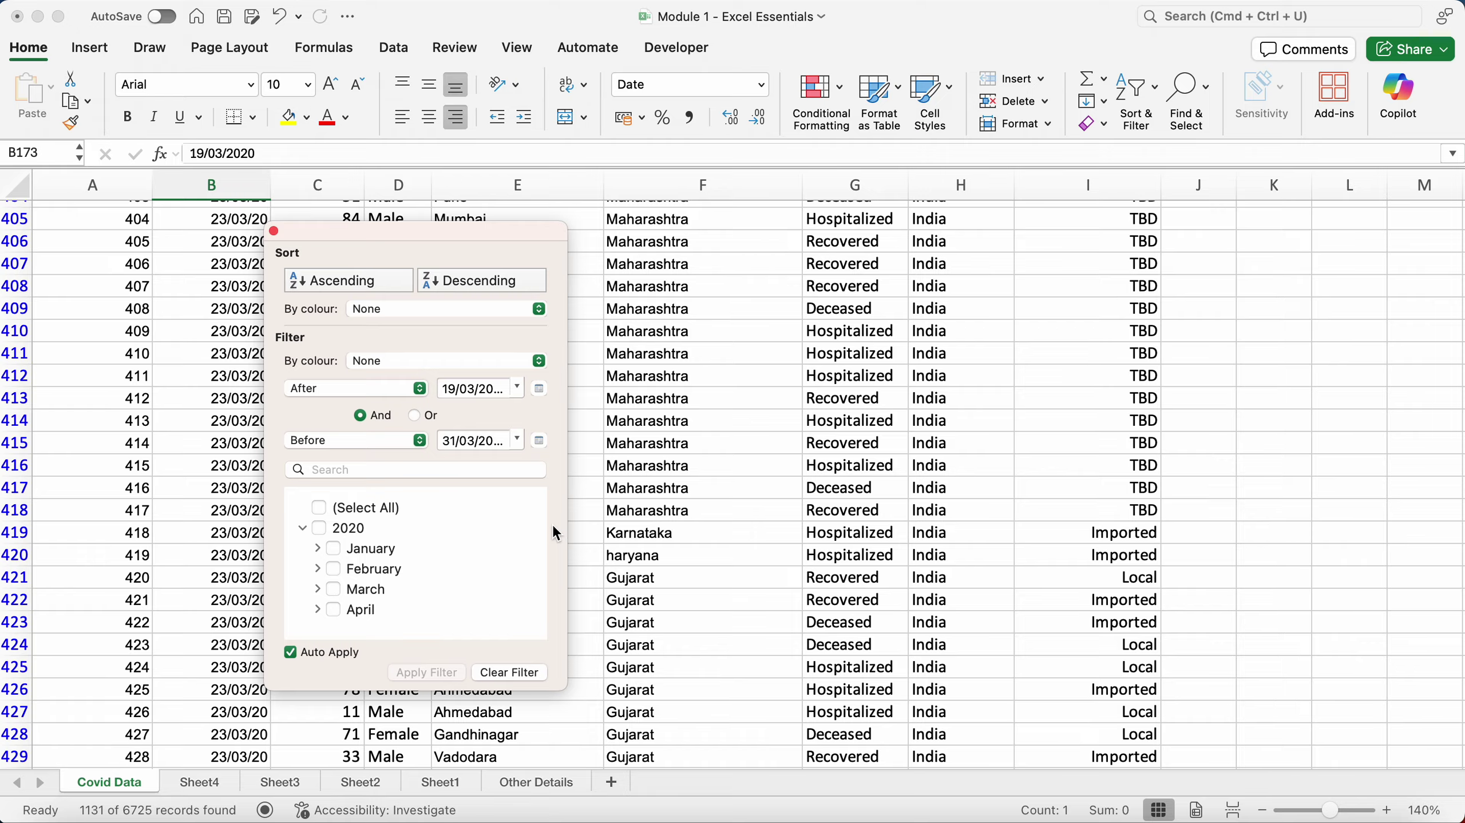
click(588, 421)
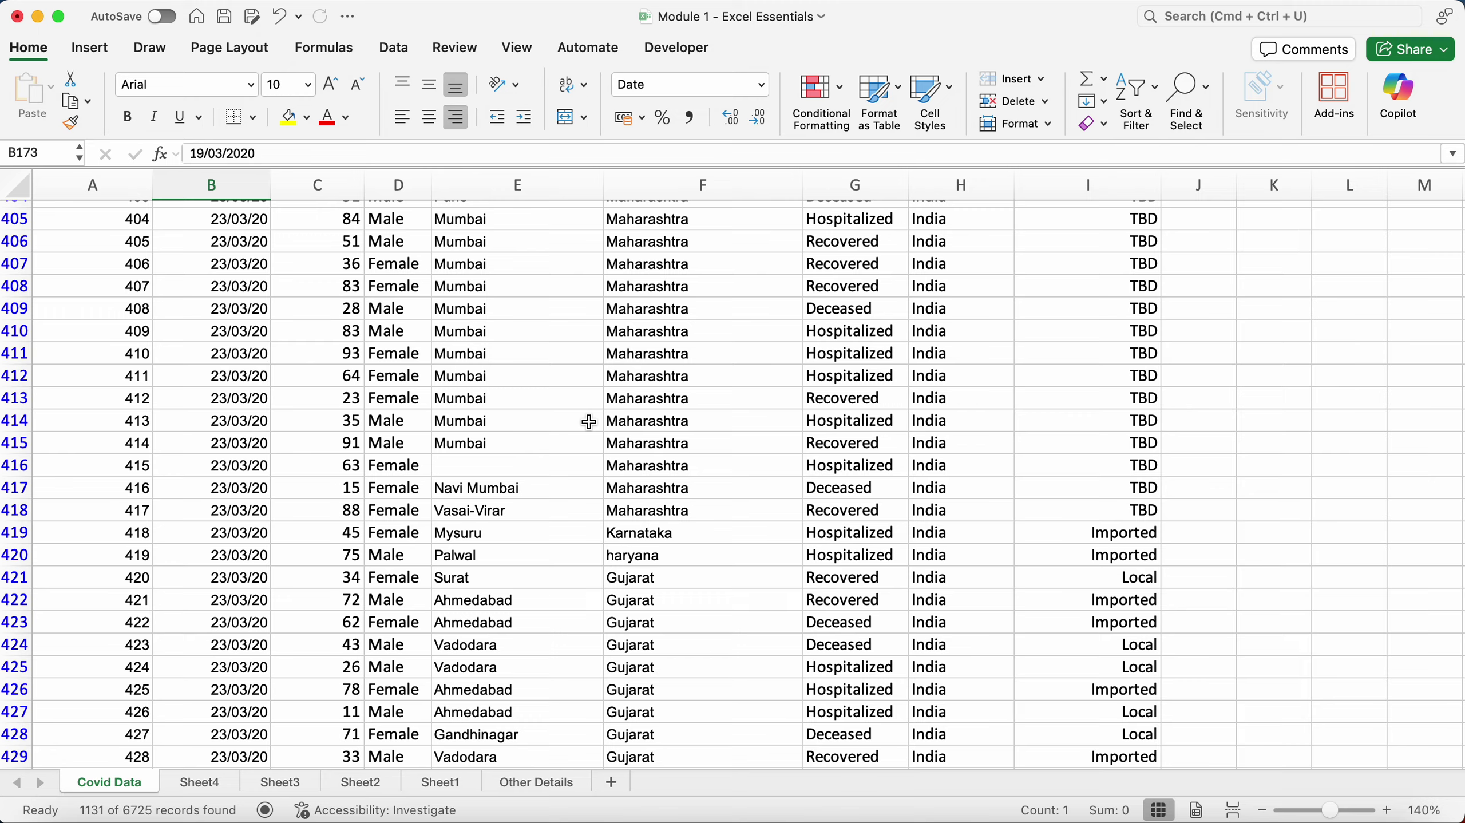